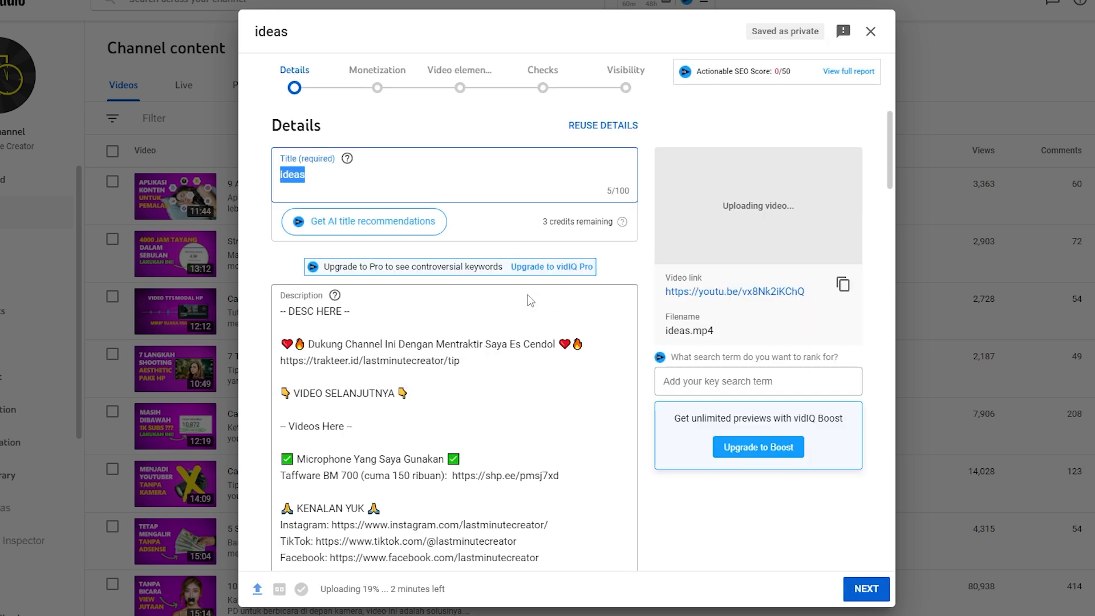
# Step: Title the video "21 Cara Menemukan Ide Konten YouTube" and replace the "-- DESC HERE --" placeholder with a paragraph on finding YouTube content ideas
pyautogui.write('21 Cara Menemukan Ide Konten YouTube')
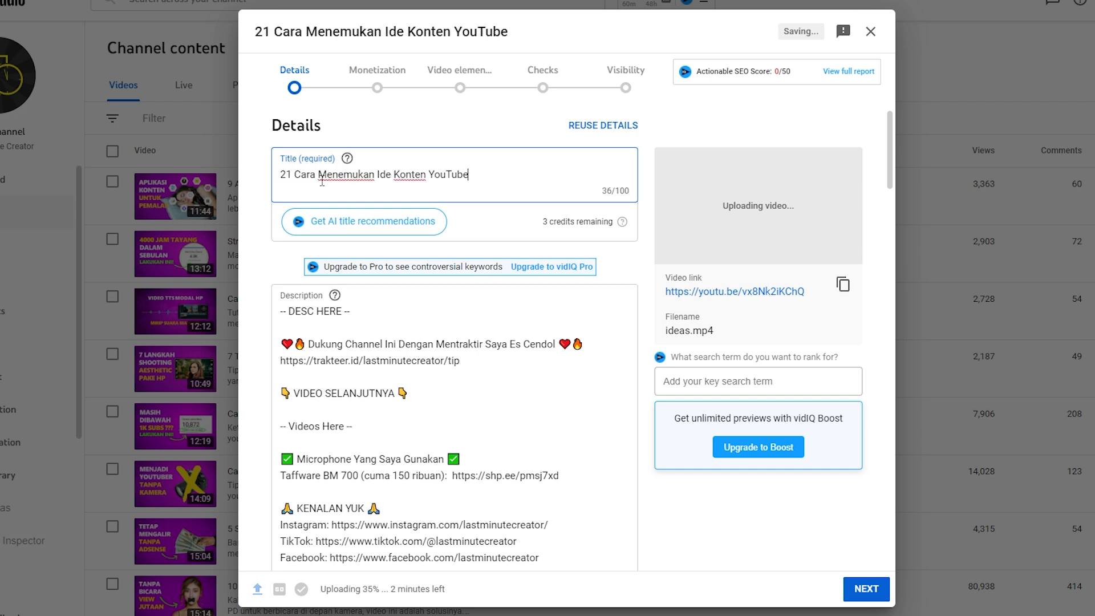
pyautogui.tripleClick(417, 313)
pyautogui.write('YouTuber pemula tidak perlu bingung lagi dalam mencari ide konten karena di video ini dijelaskan berbagai cara dalam menemukan ide konten untuk video YouTube yang banyak ditonton. Teknik-tekniknya bisa di aplikasikan untuk jenis channel apa saja seperti berita, gaming, tutorial, edukasi, gosip, dll.')
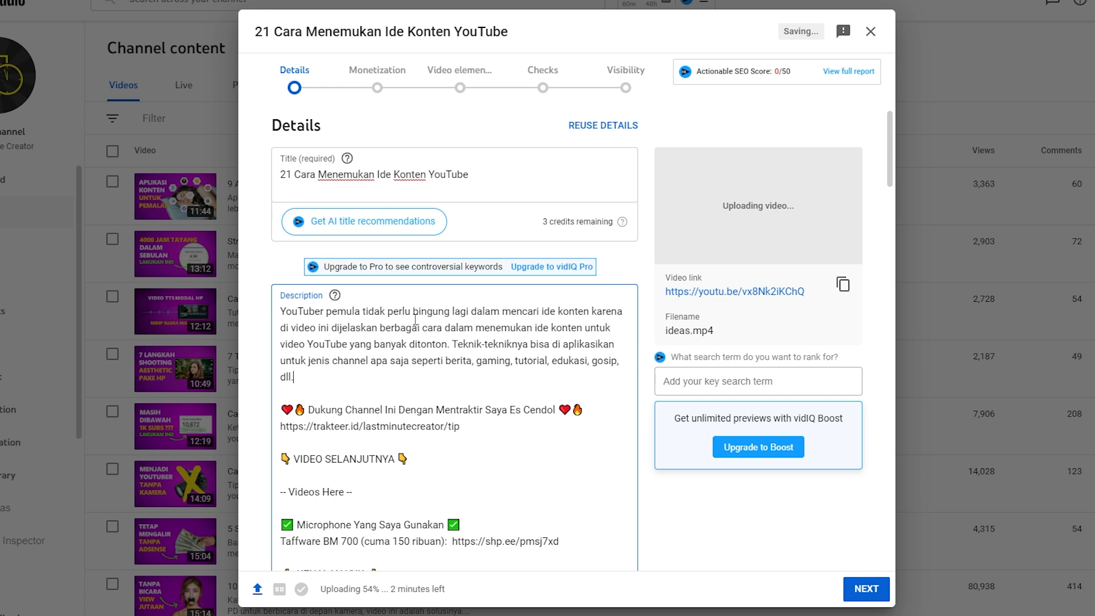
# Step: Upload the purple "Sumber Ide Konten Banyak Ditonton" image as the video's custom thumbnail
pyautogui.scroll(-1, 373, 326)
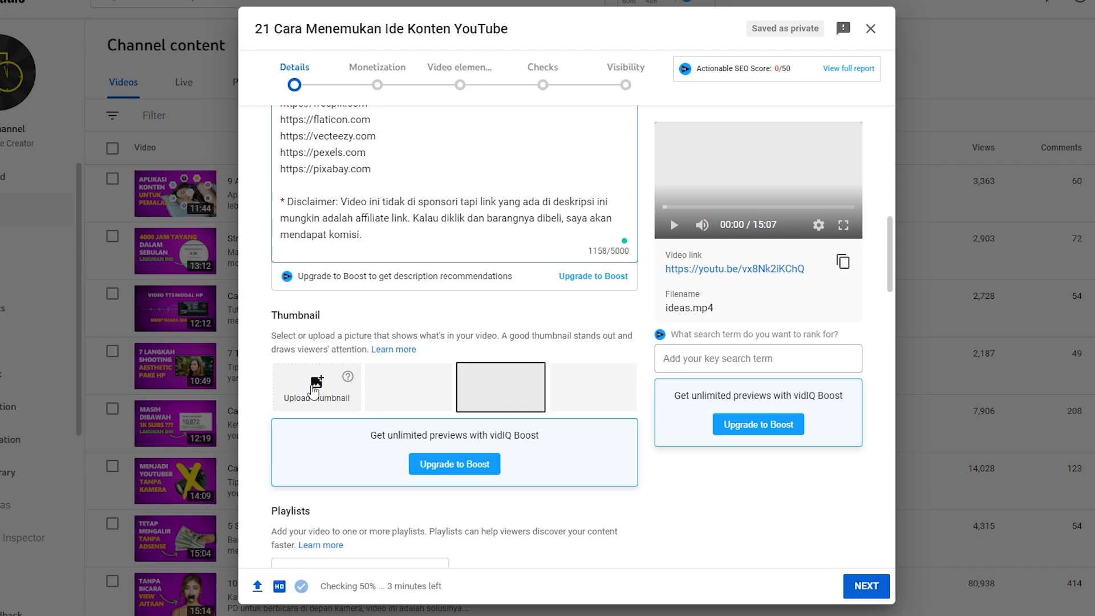
pyautogui.click(317, 382)
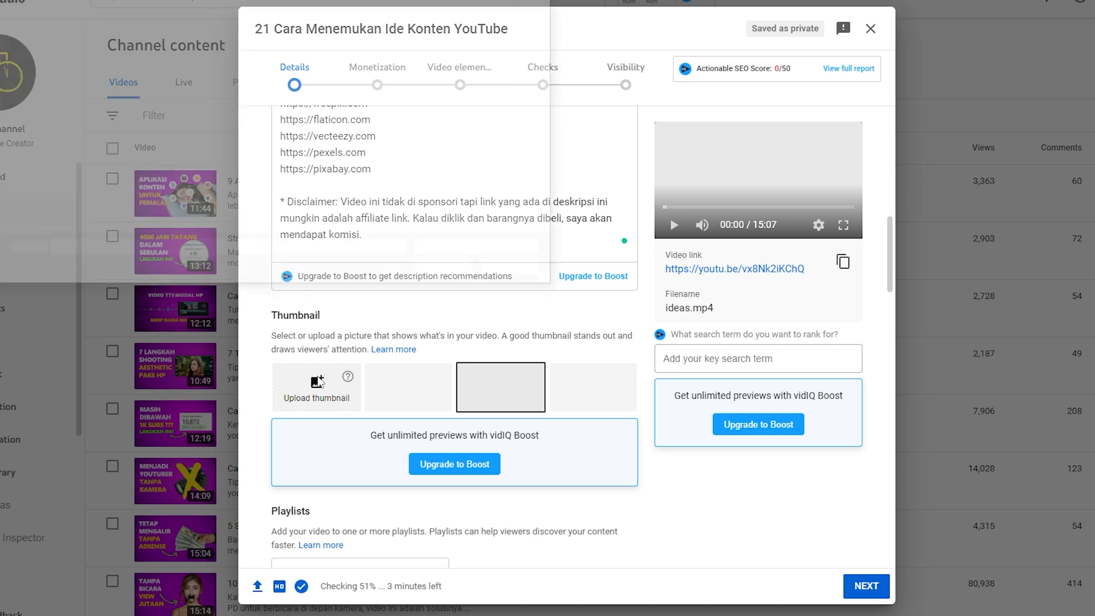
pyautogui.click(80, 80)
pyautogui.click(383, 546)
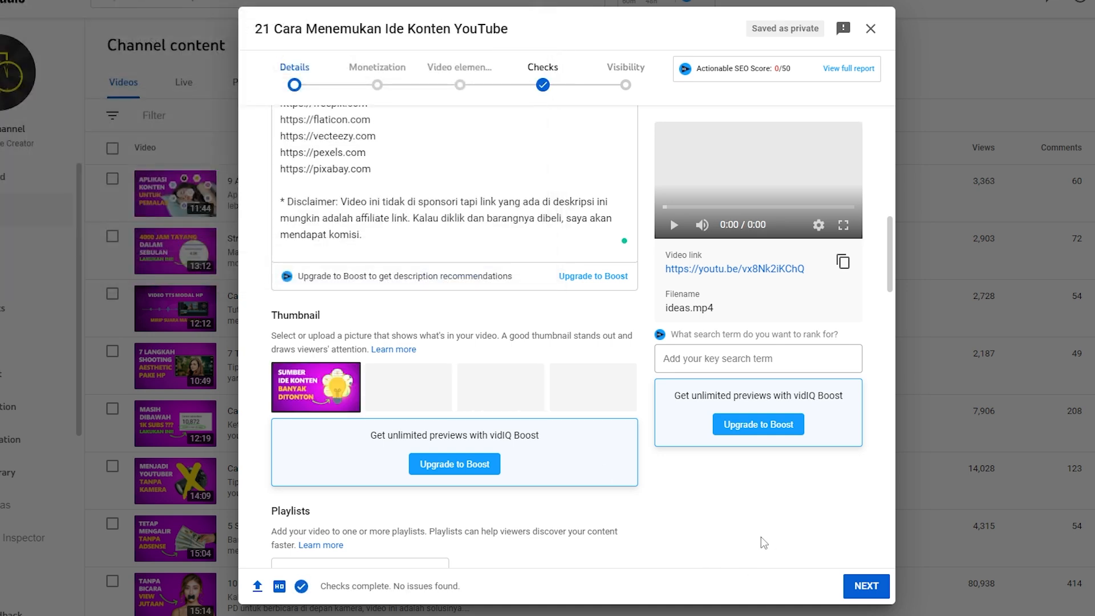
pyautogui.scroll(-2, 677, 521)
pyautogui.scroll(12, 675, 519)
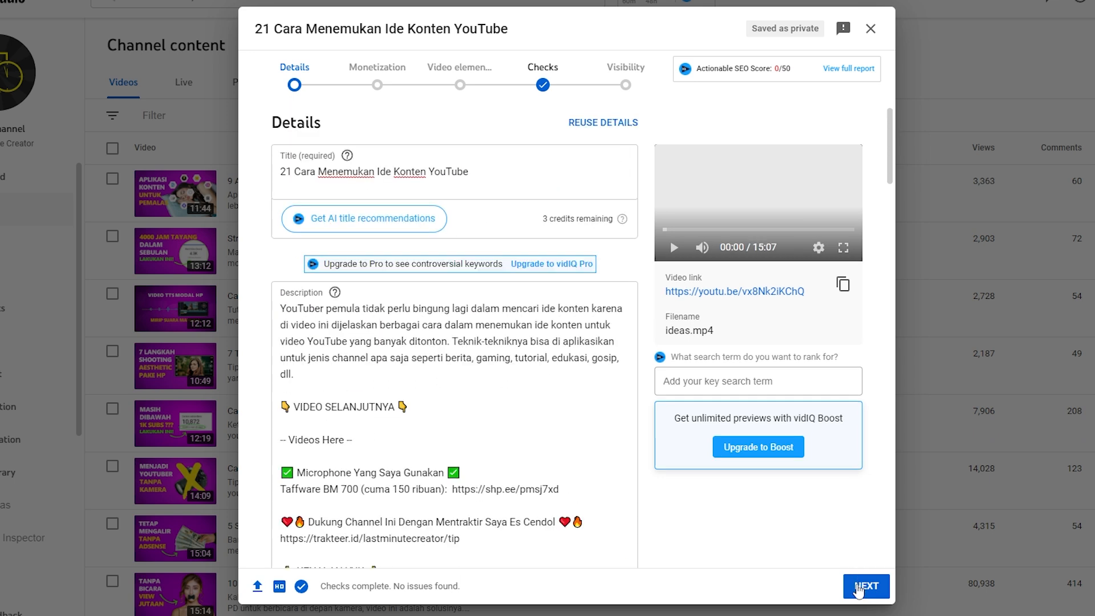
# Step: Proceed from the video details to the monetization settings and turn monetization on
pyautogui.click(858, 590)
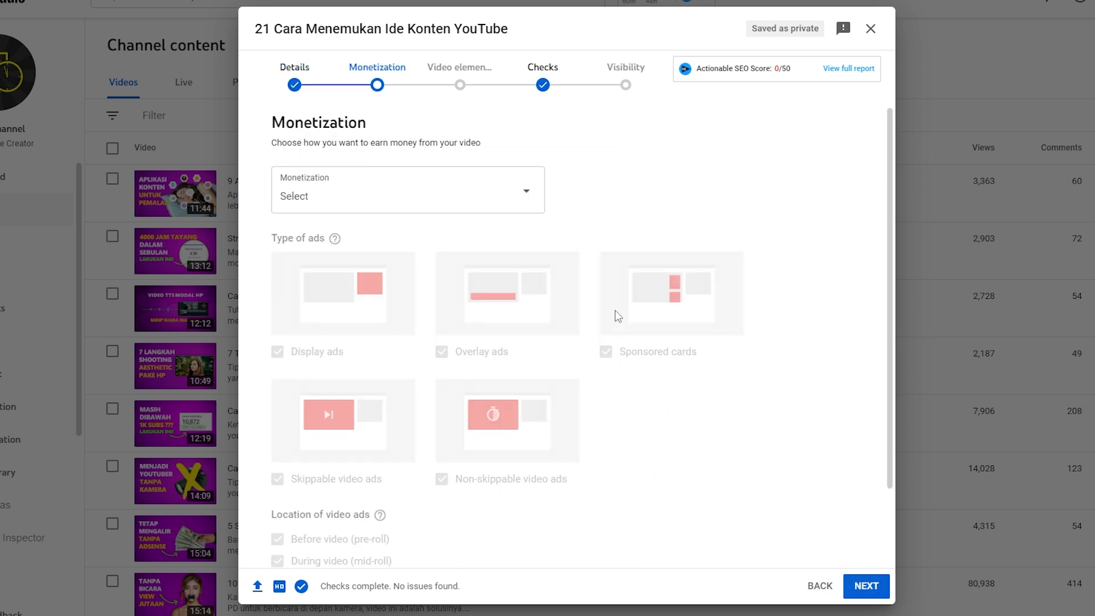
pyautogui.click(524, 196)
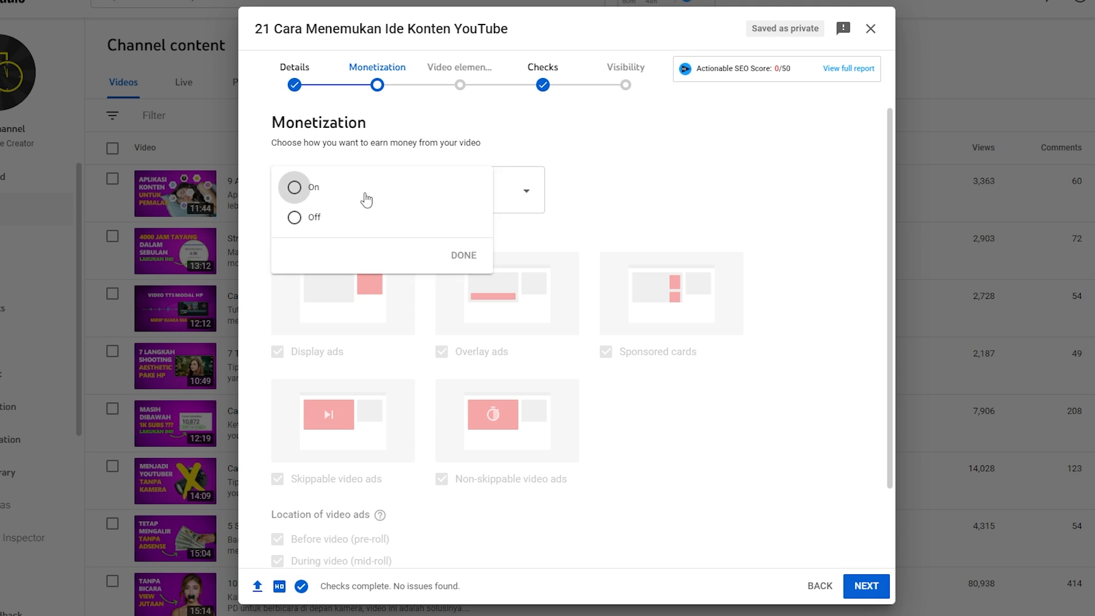
pyautogui.click(294, 187)
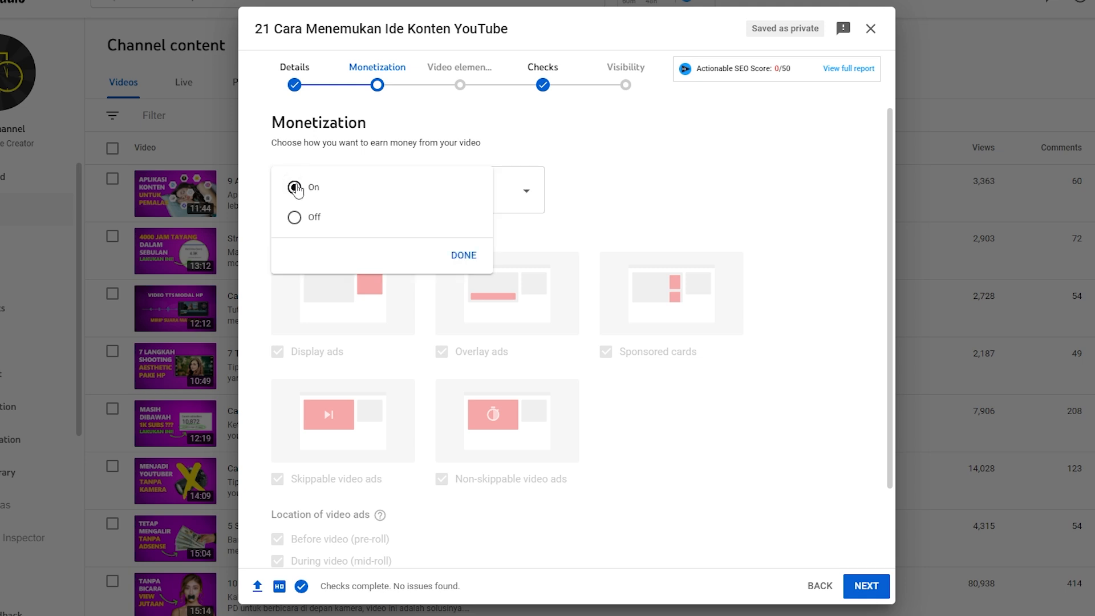
pyautogui.click(464, 259)
# Step: Try excluding and re-including sponsored cards, and view the mid-roll ad break editor, discarding its changes
pyautogui.scroll(-1, 641, 333)
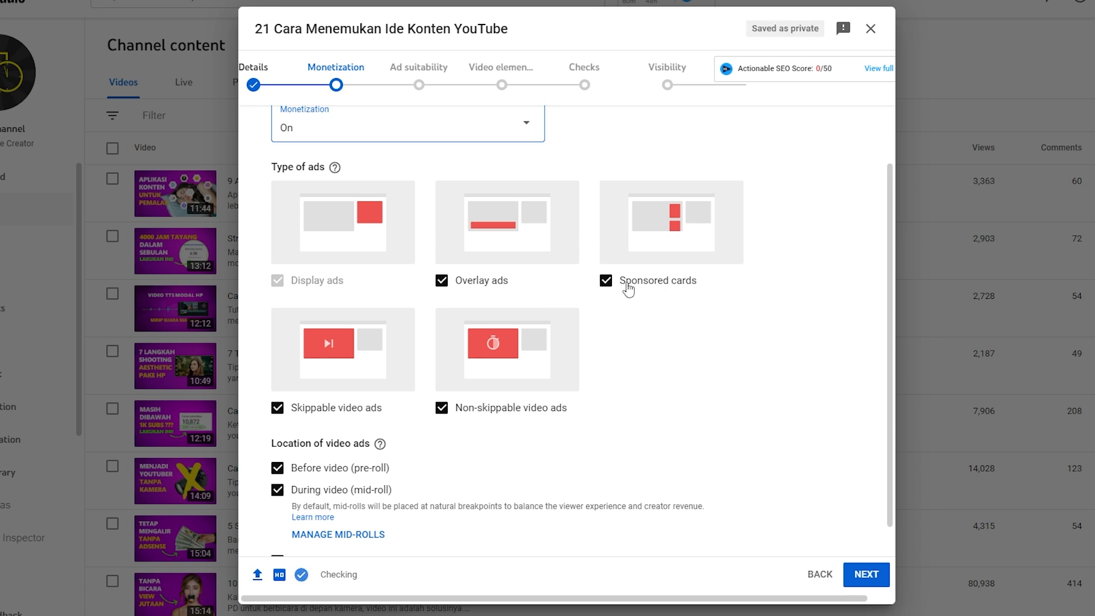
pyautogui.click(605, 285)
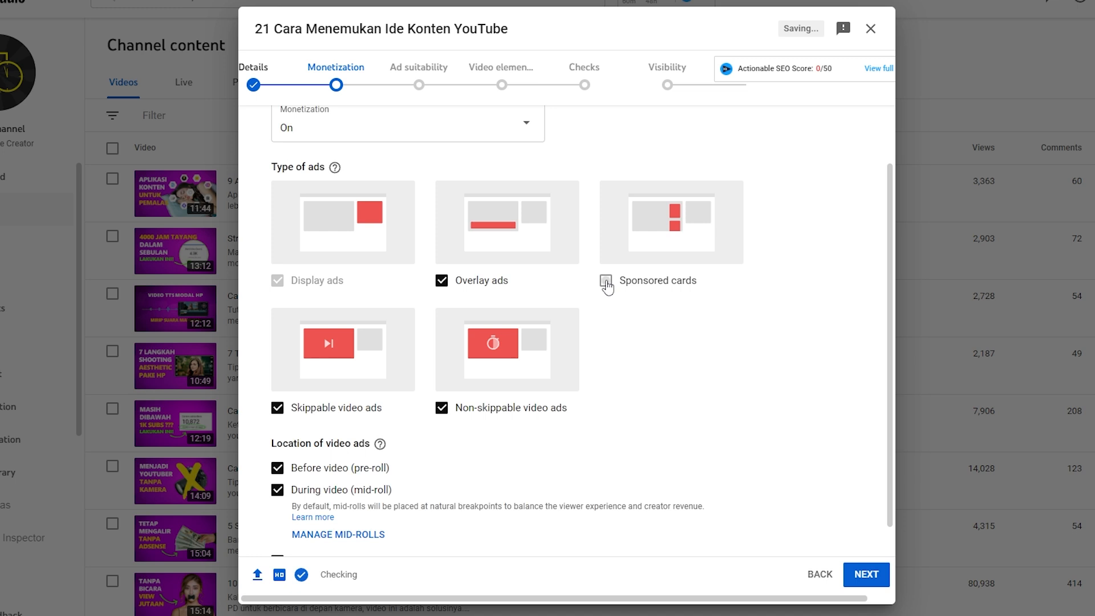
pyautogui.click(606, 284)
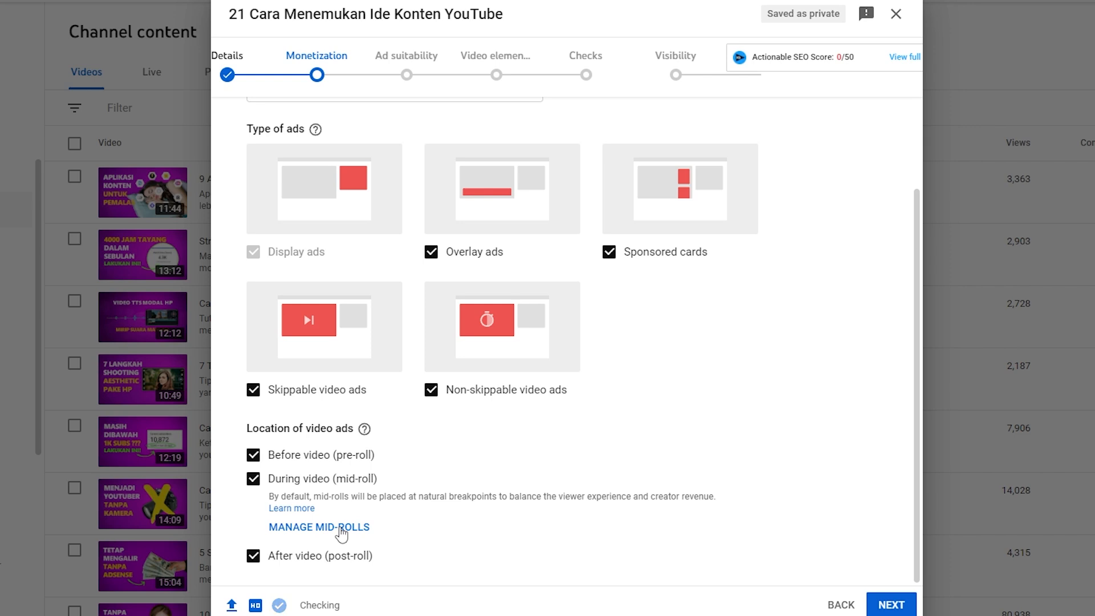
pyautogui.click(290, 503)
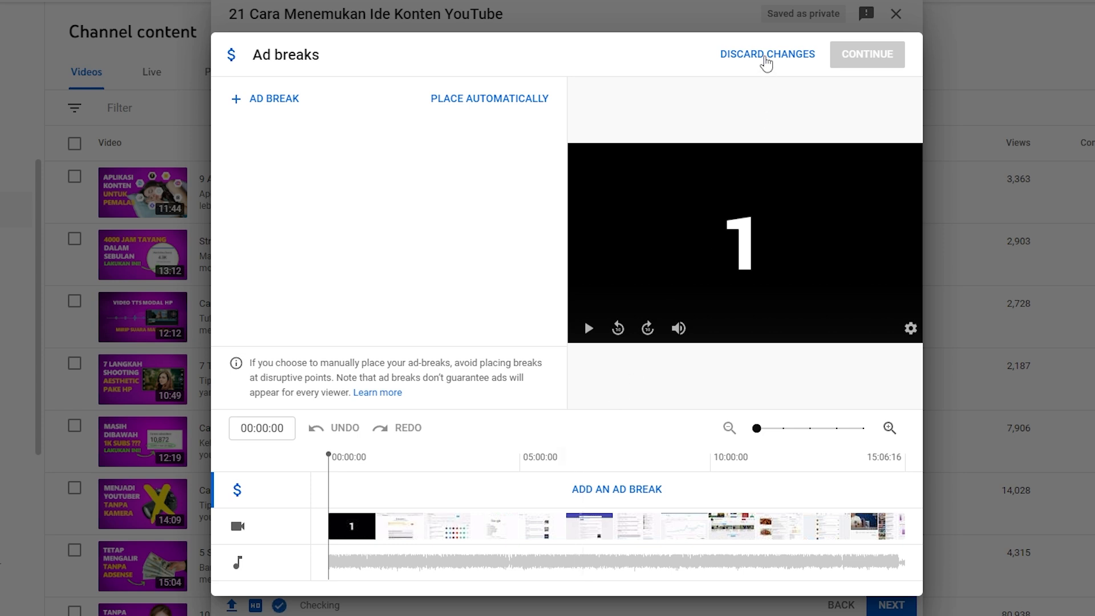
pyautogui.click(766, 60)
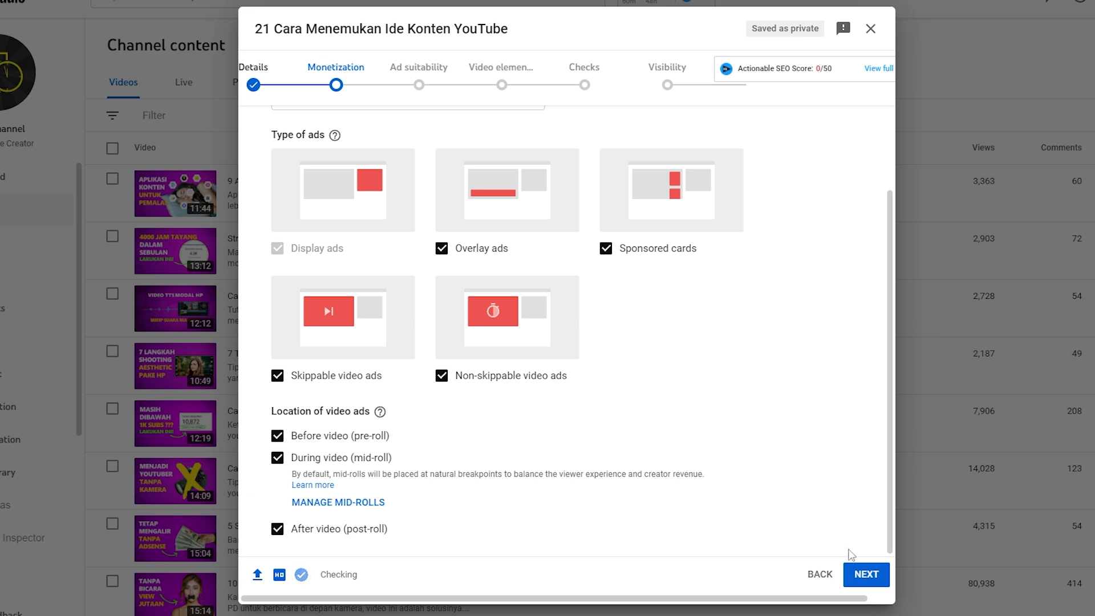
# Step: Review the ad suitability categories, including the Violence options, rate the video as "None of the above" and submit the rating
pyautogui.click(860, 578)
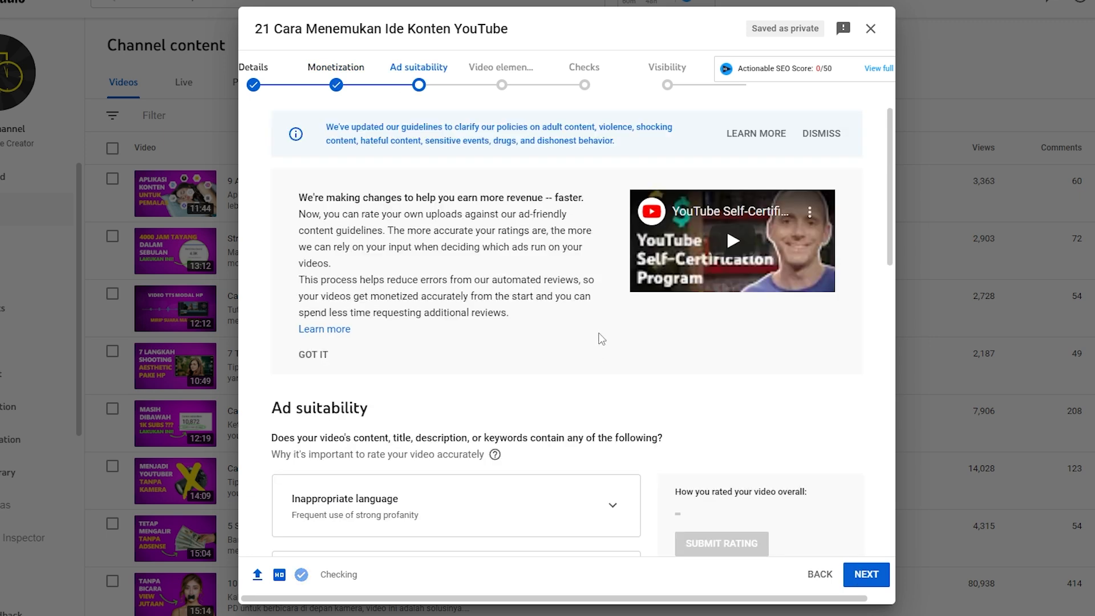
pyautogui.scroll(-5, 602, 339)
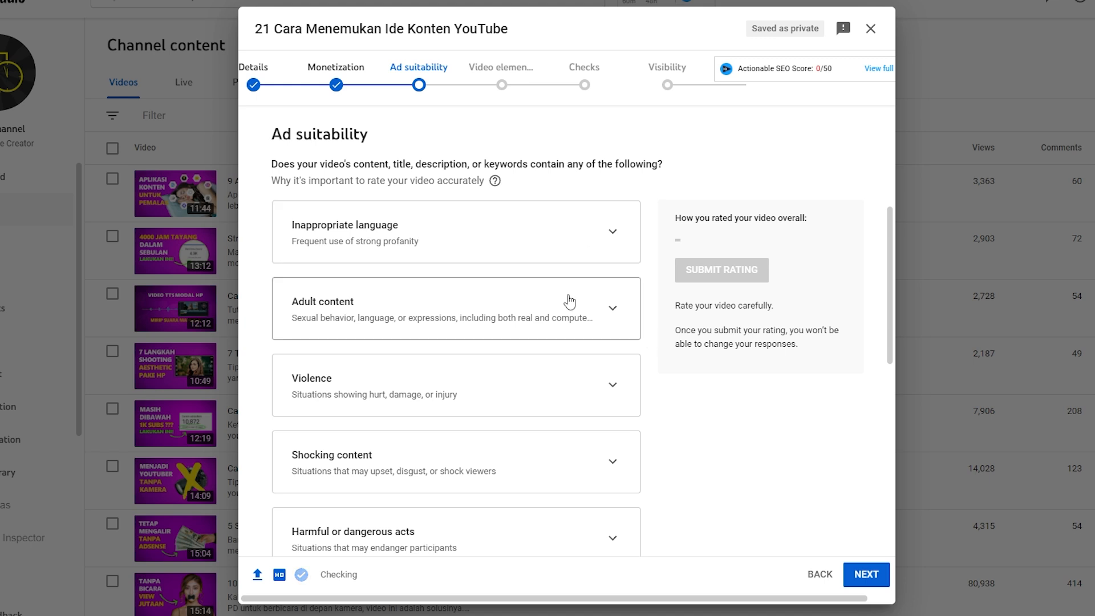
pyautogui.click(538, 385)
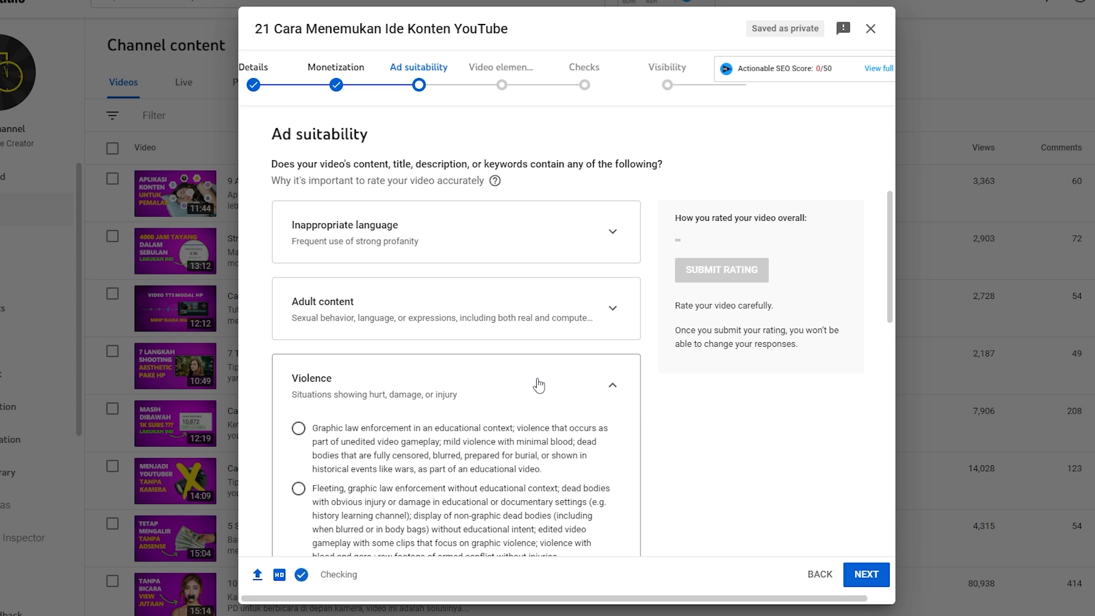
pyautogui.click(538, 386)
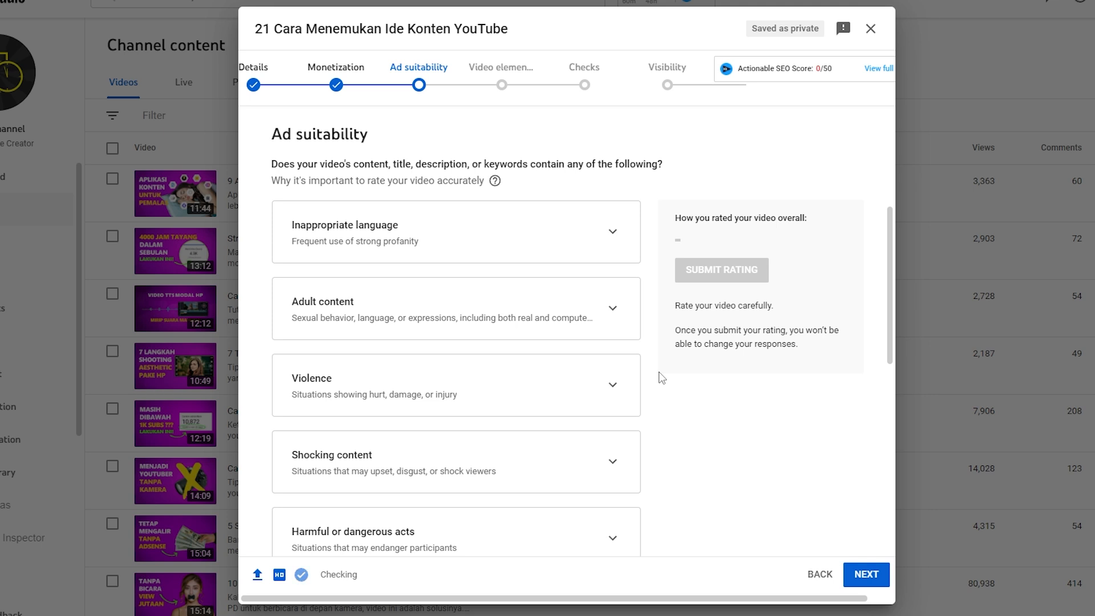
pyautogui.scroll(-9, 661, 377)
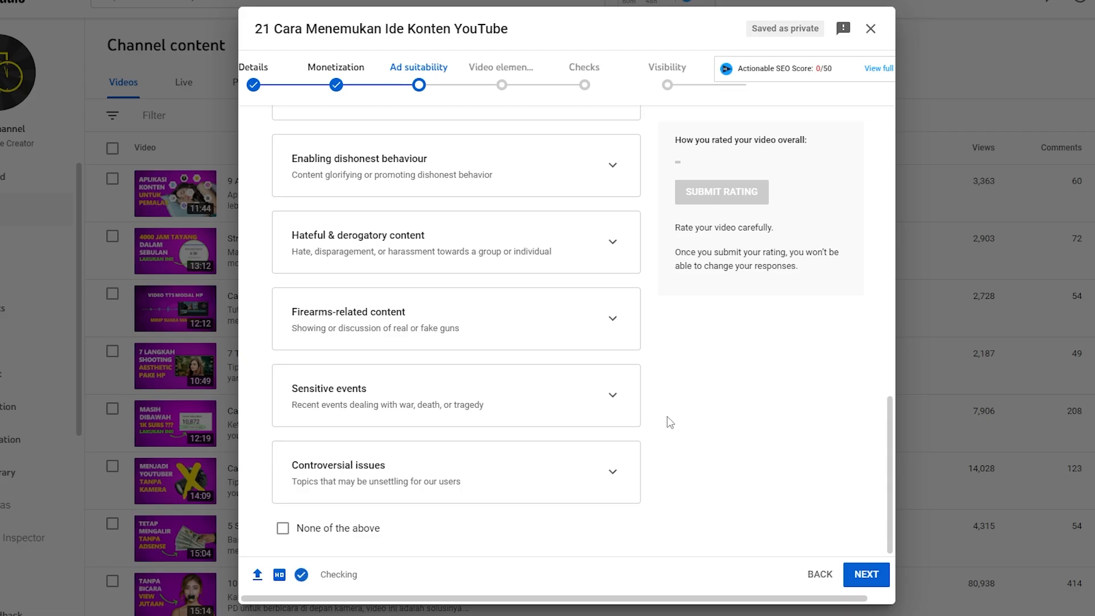
pyautogui.scroll(1, 469, 403)
pyautogui.scroll(4, 477, 388)
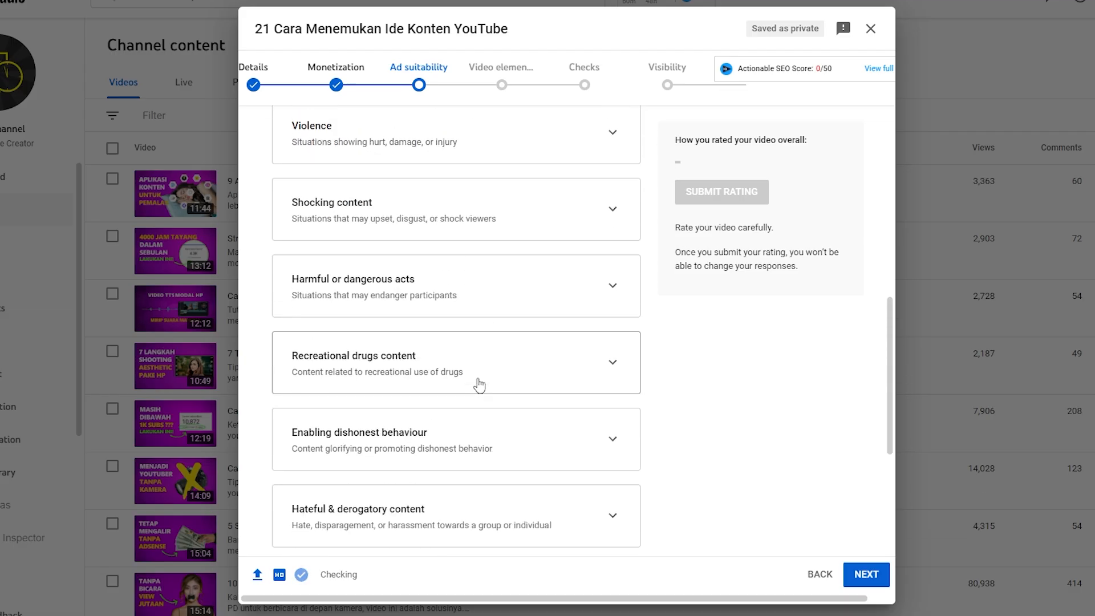
pyautogui.scroll(-5, 481, 384)
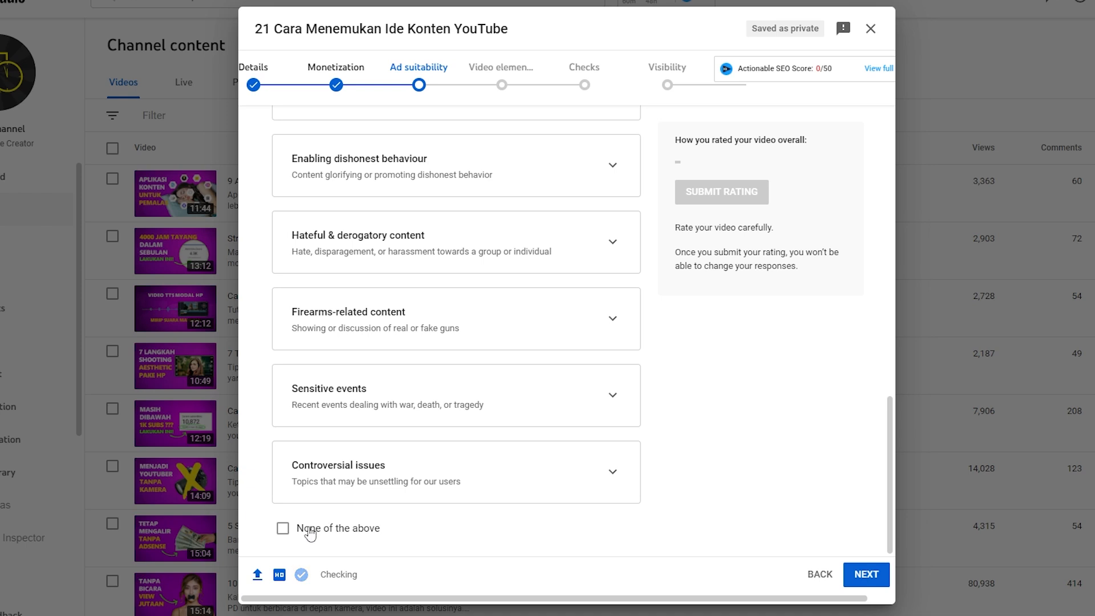
pyautogui.click(308, 531)
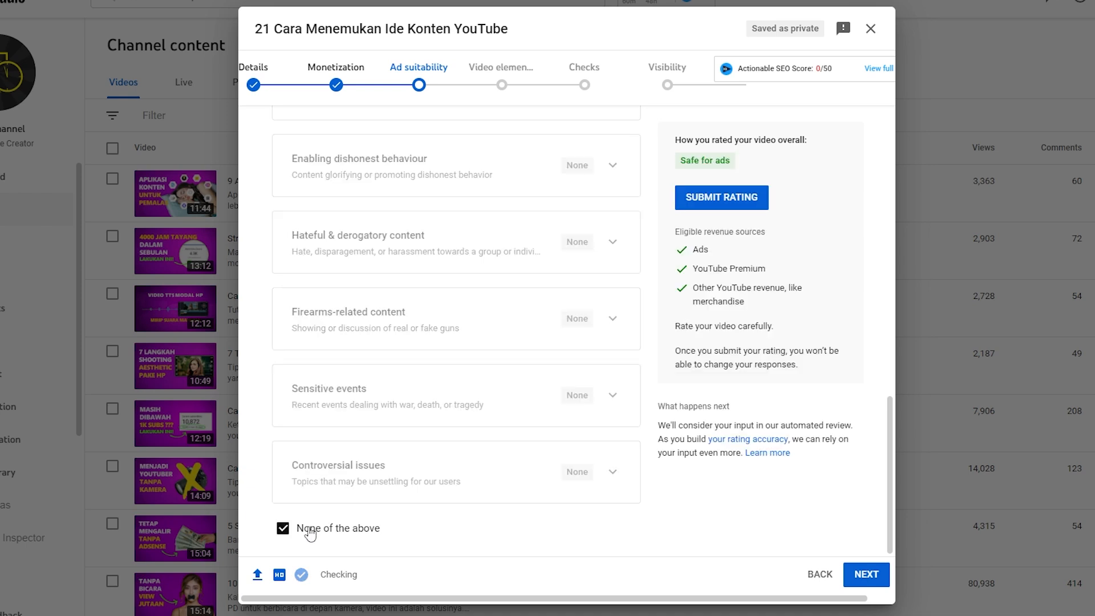
pyautogui.click(733, 201)
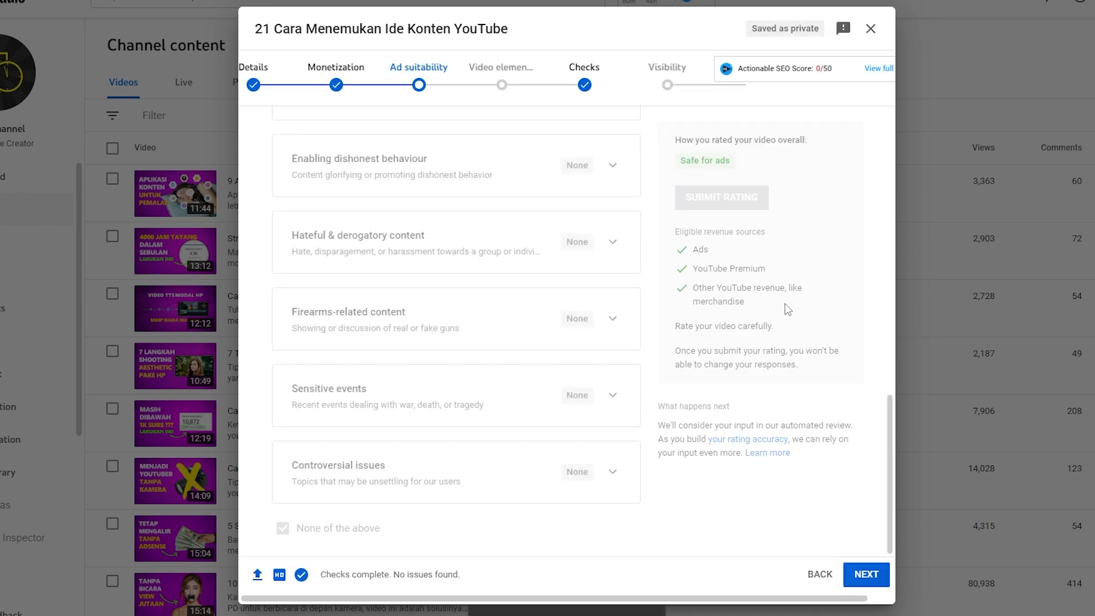
# Step: Proceed to the video elements and add an end screen imported from the latest video
pyautogui.click(857, 575)
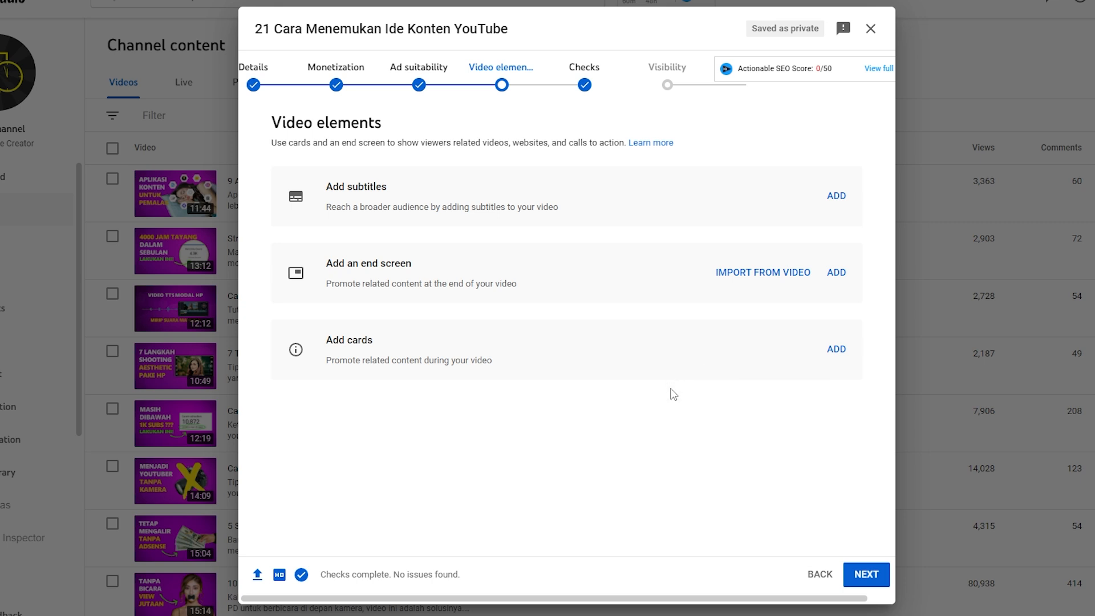
pyautogui.click(842, 276)
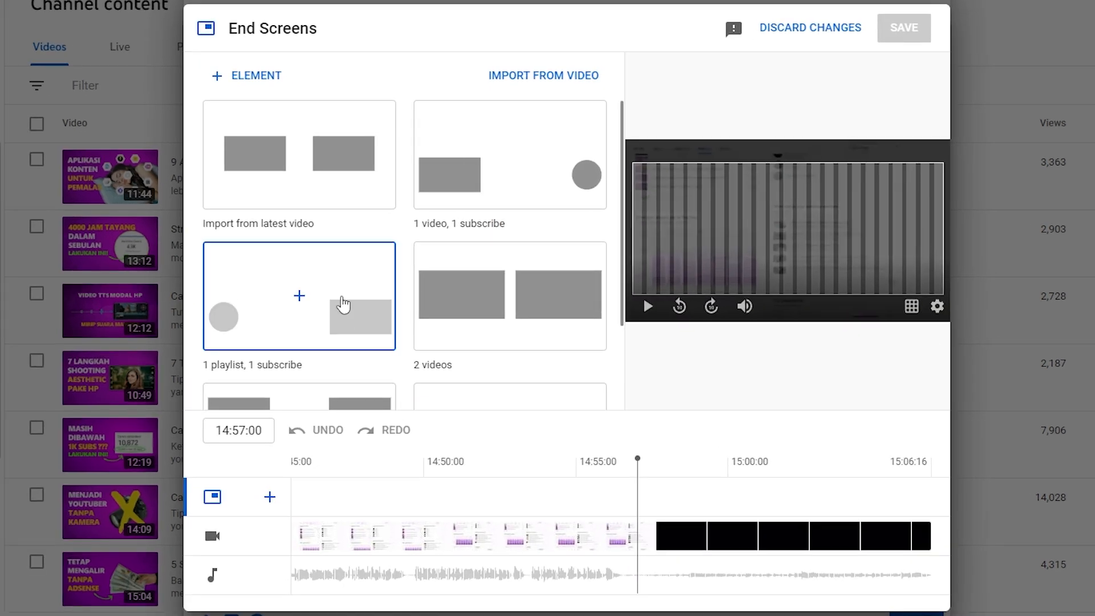
pyautogui.click(297, 164)
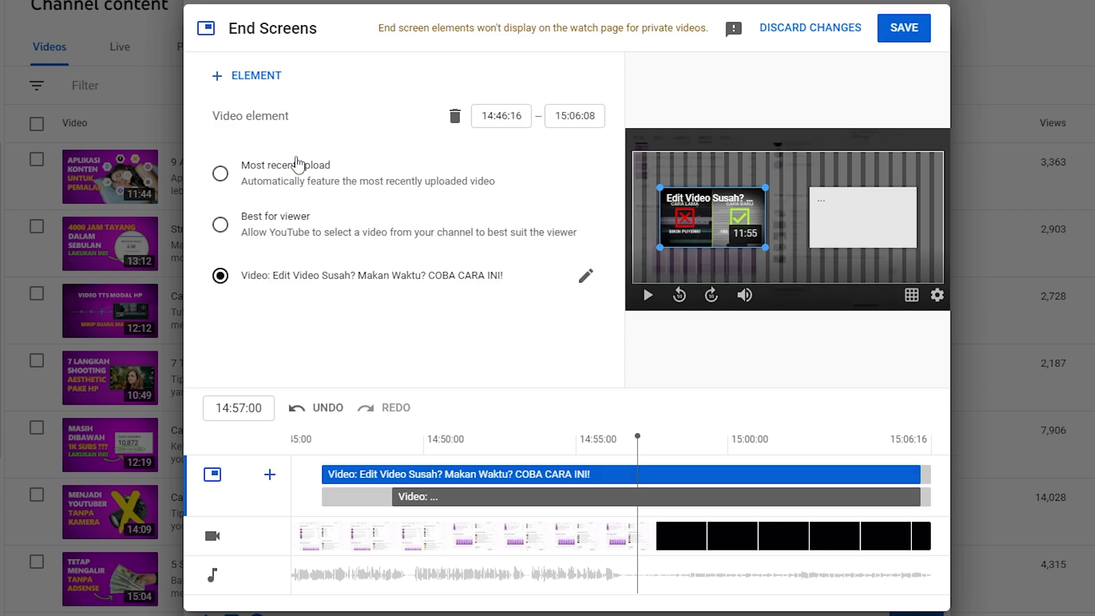
# Step: Set both end screen video elements to start at 14:56:05 and play the preview to check their timing
pyautogui.moveTo(393, 502); pyautogui.dragTo(618, 506)
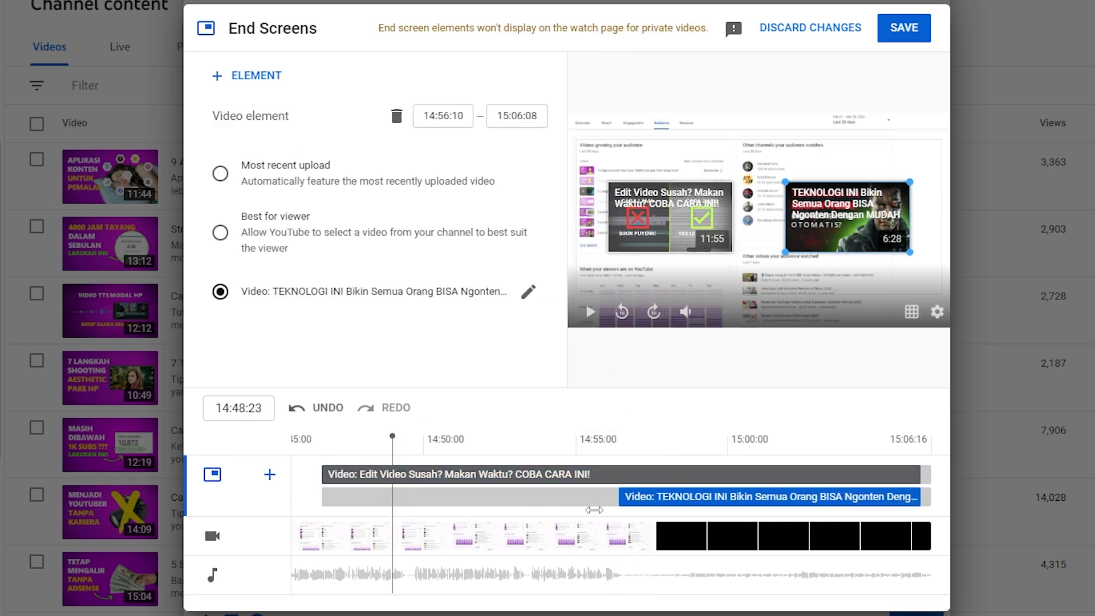
pyautogui.moveTo(321, 476); pyautogui.dragTo(613, 476)
pyautogui.moveTo(619, 498); pyautogui.dragTo(613, 497)
pyautogui.click(600, 438)
pyautogui.click(590, 312)
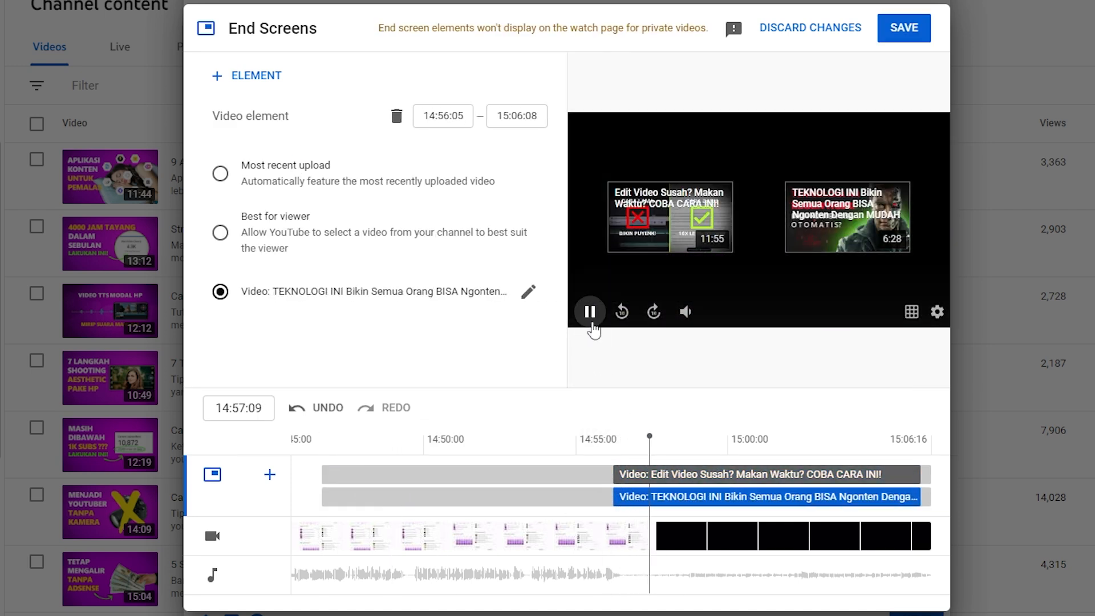
# Step: Replace the end screen videos with channel uploads such as "Ide Konten Youtube Yang Bermanfaat" and "13 Ide Topik YouTube TANPA", and save the end screen
pyautogui.click(651, 220)
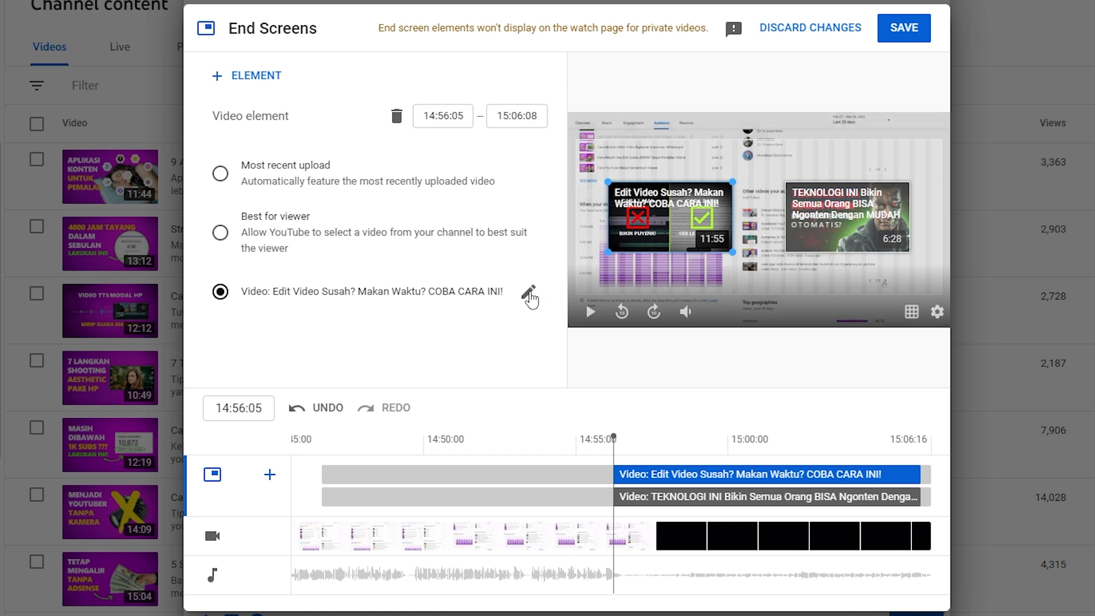
pyautogui.click(528, 292)
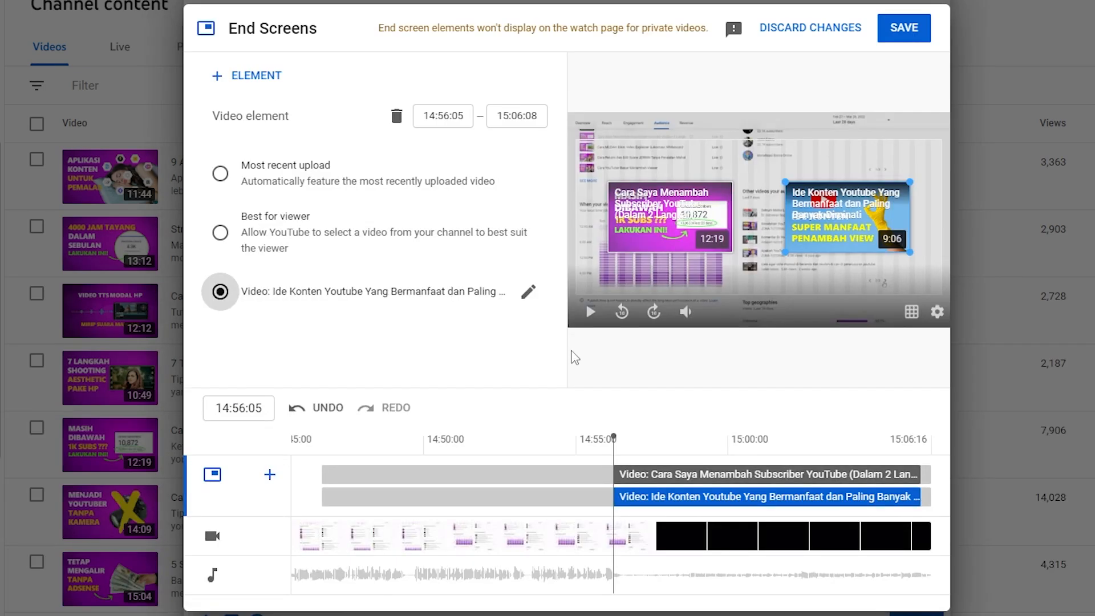
pyautogui.click(647, 232)
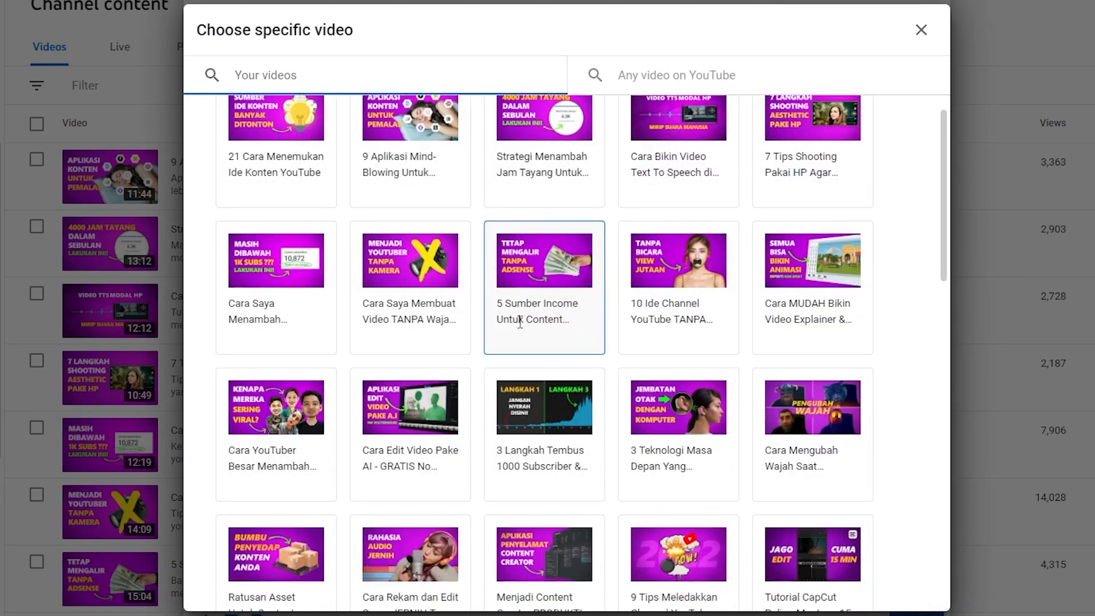
pyautogui.scroll(-10, 513, 318)
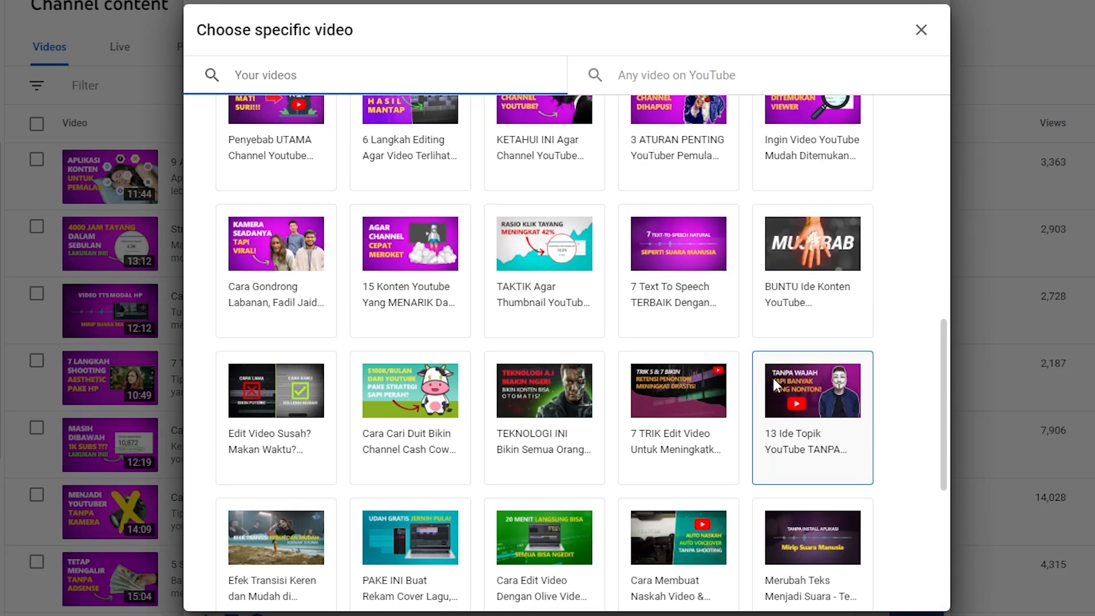
pyautogui.click(772, 378)
pyautogui.click(899, 31)
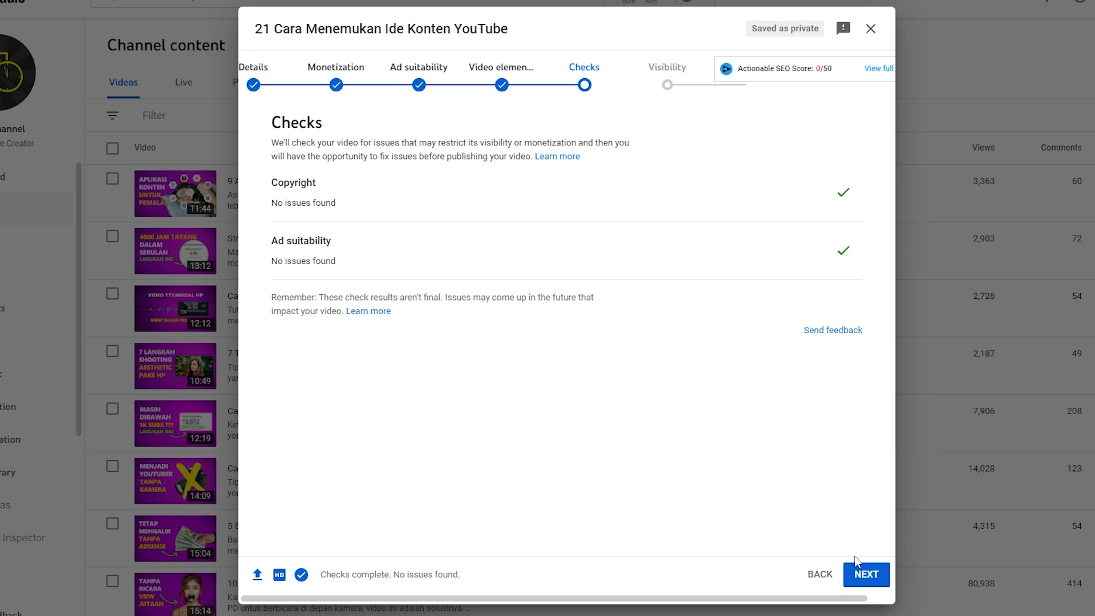
# Step: Proceed past the checks to visibility and save the video as Private
pyautogui.click(865, 575)
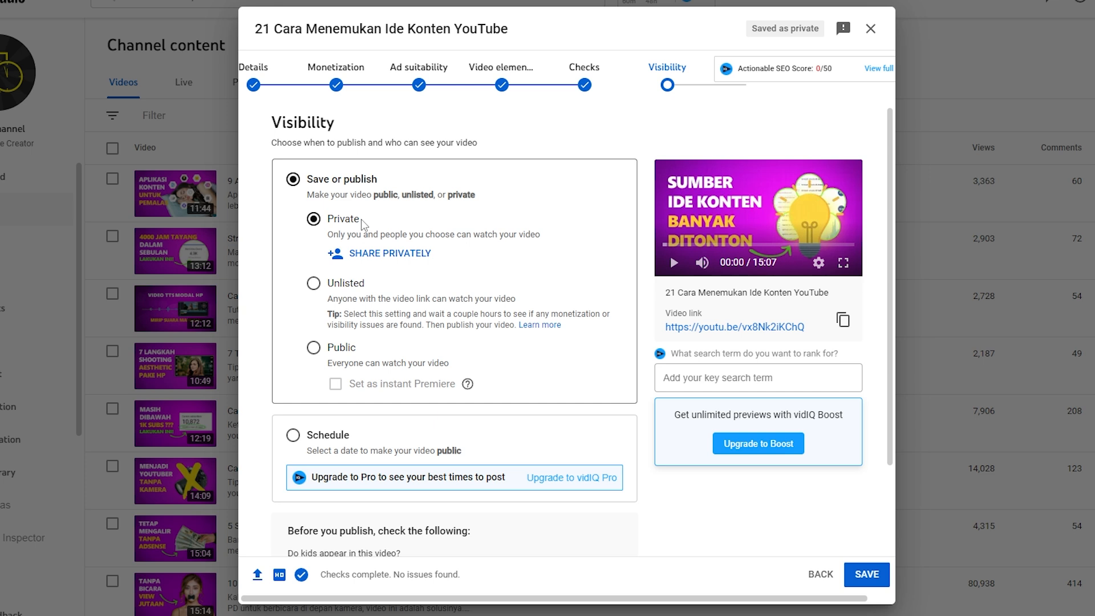
pyautogui.click(865, 574)
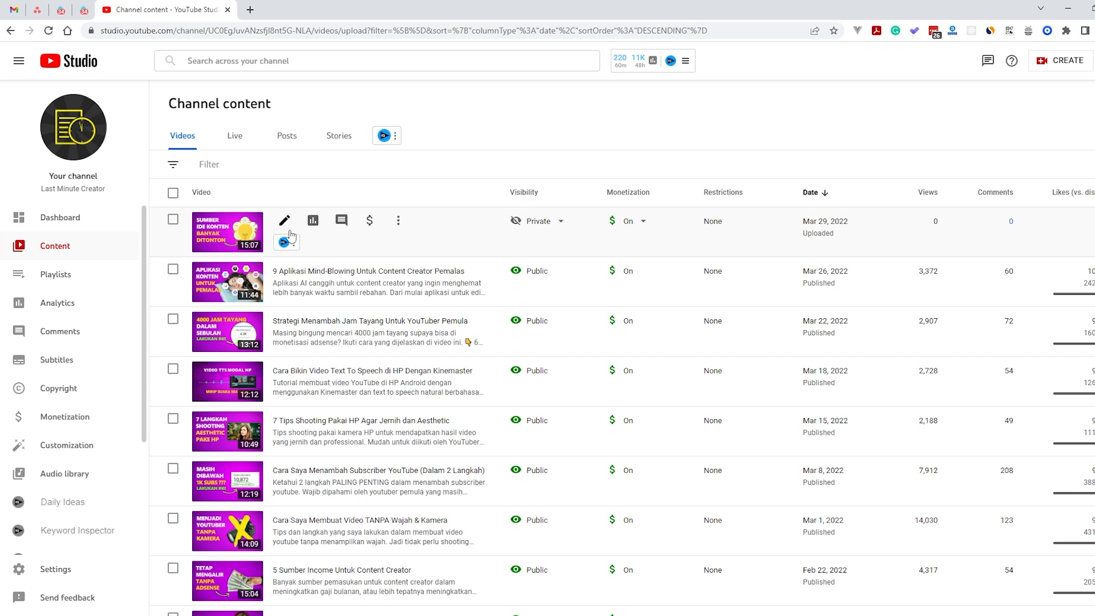
# Step: Open the details of the newly uploaded private video, check its description and add it to the Youtuber Pemula playlist
pyautogui.click(284, 224)
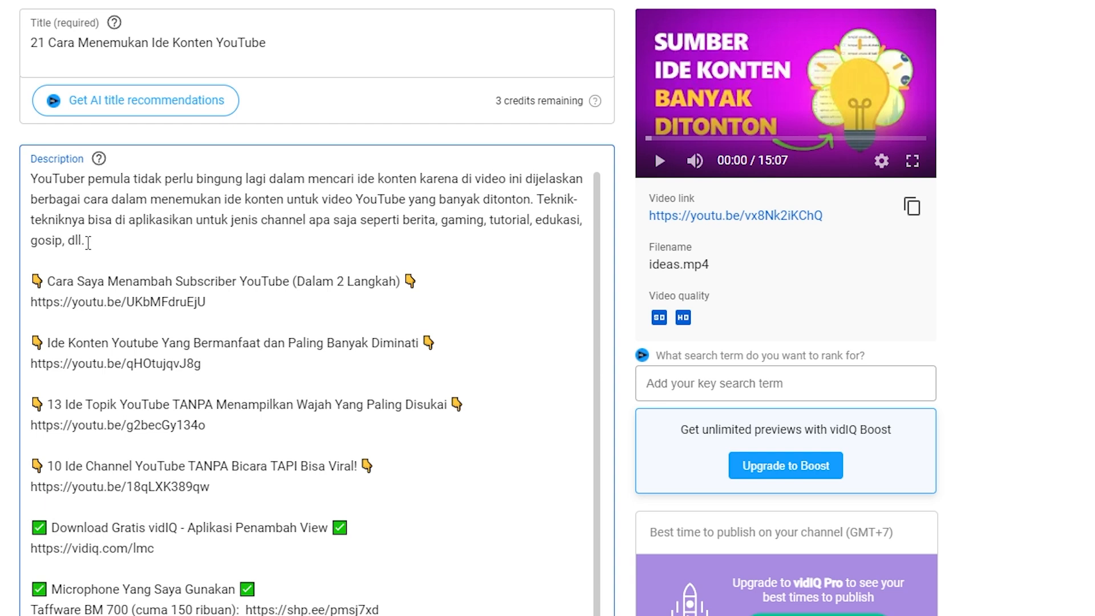
pyautogui.scroll(-2, 88, 242)
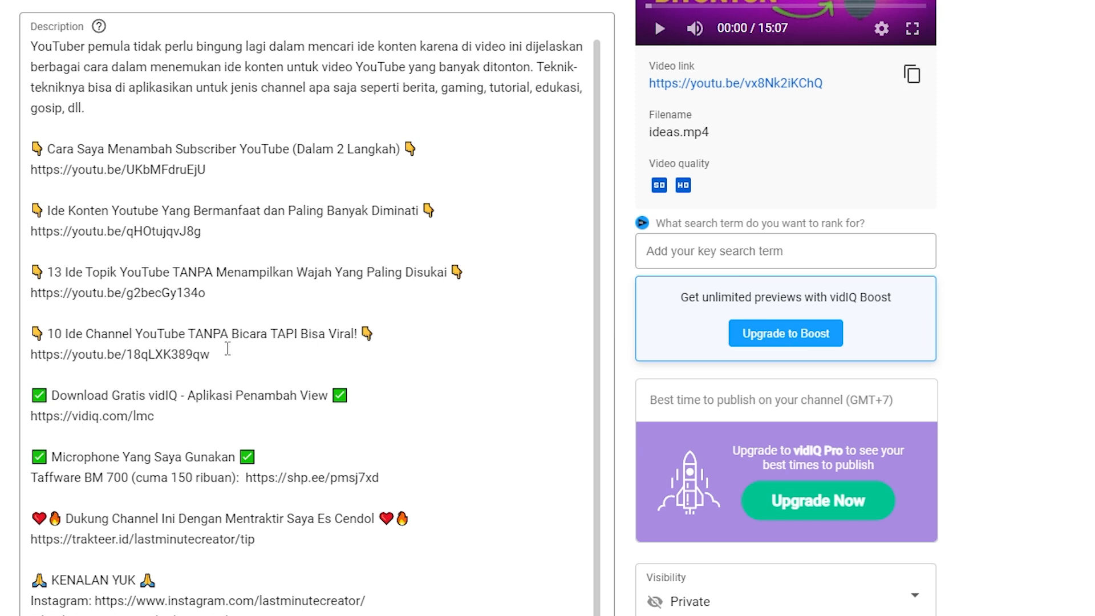
pyautogui.scroll(-2, 199, 206)
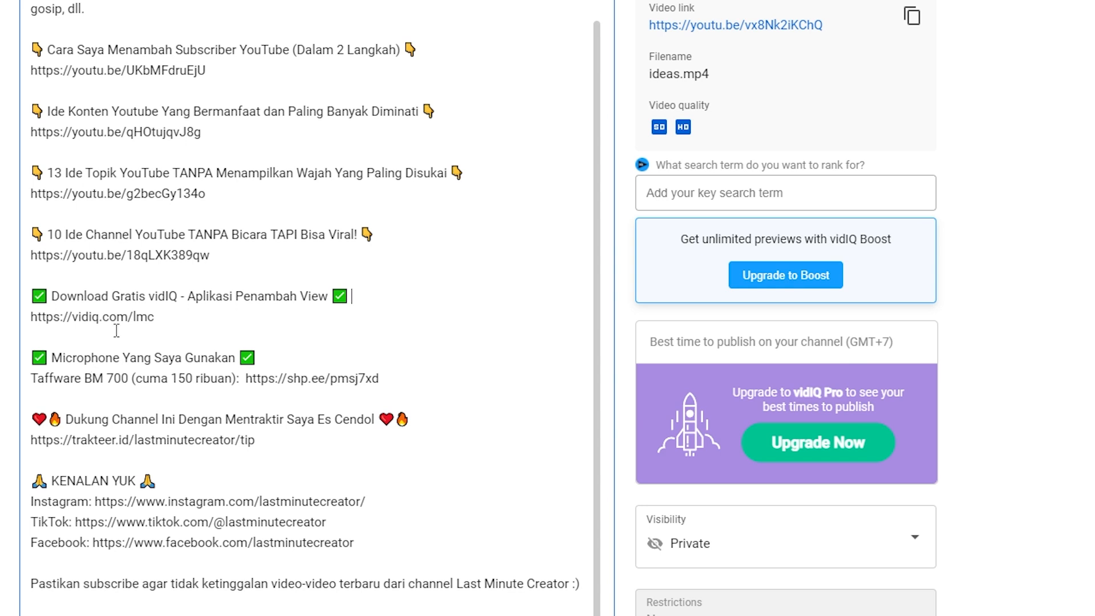
pyautogui.scroll(-4, 133, 359)
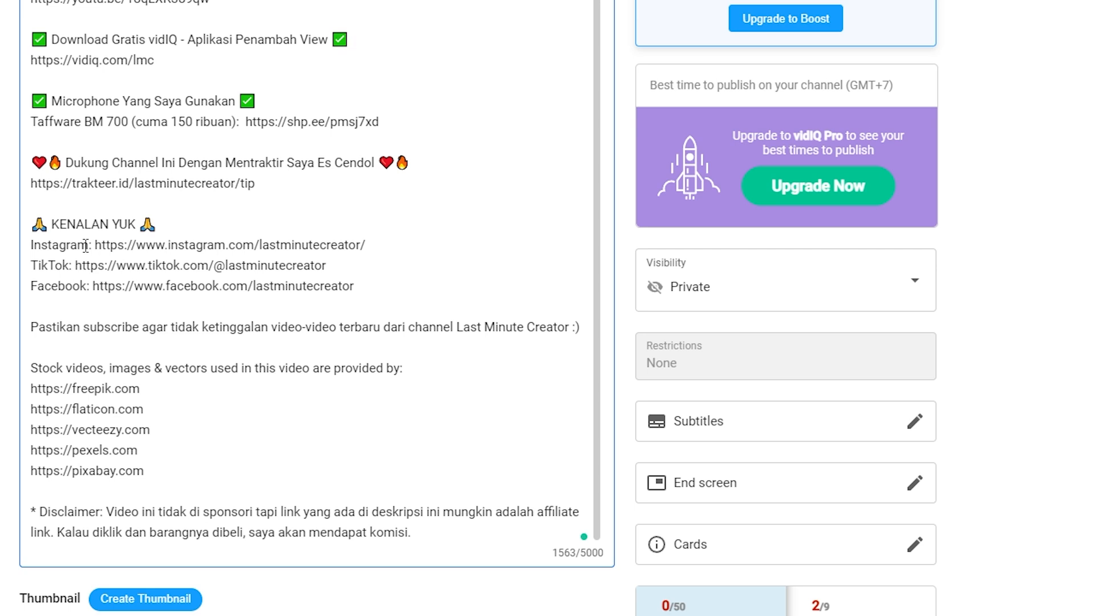
pyautogui.scroll(-9, 85, 245)
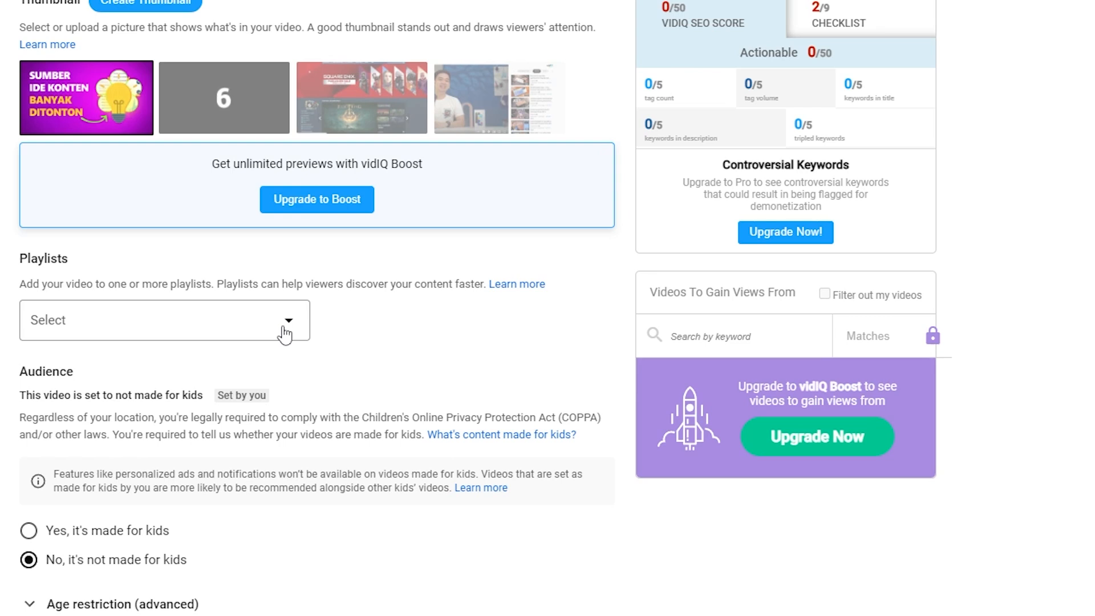
pyautogui.click(261, 326)
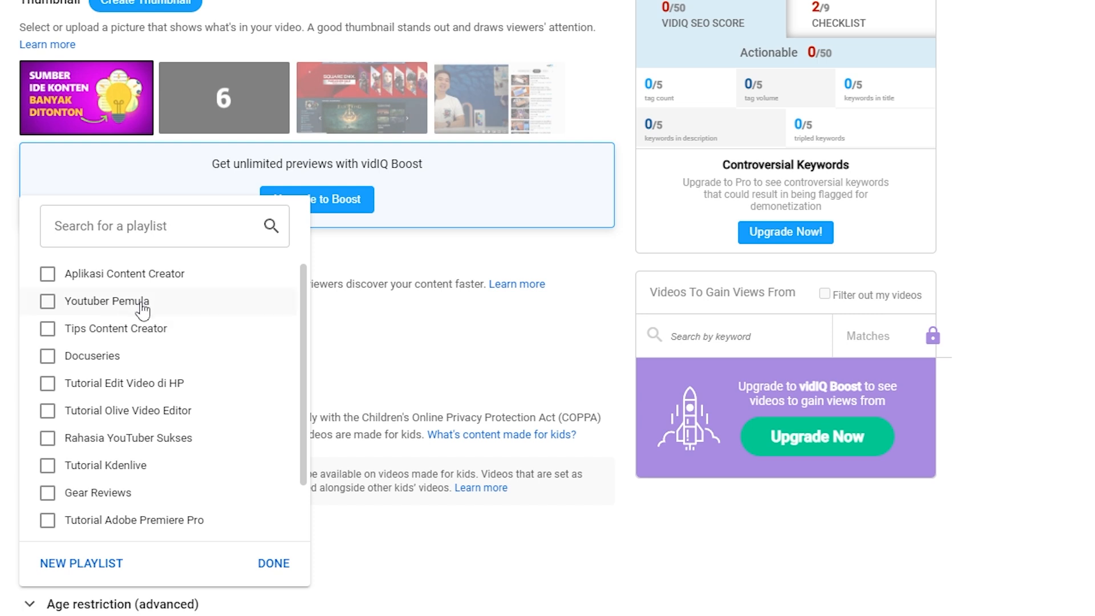
pyautogui.click(112, 309)
pyautogui.click(265, 567)
# Step: Review the audience, paid promotion, tags, language and license settings, and keep Howto & Style as the category
pyautogui.scroll(-6, 283, 236)
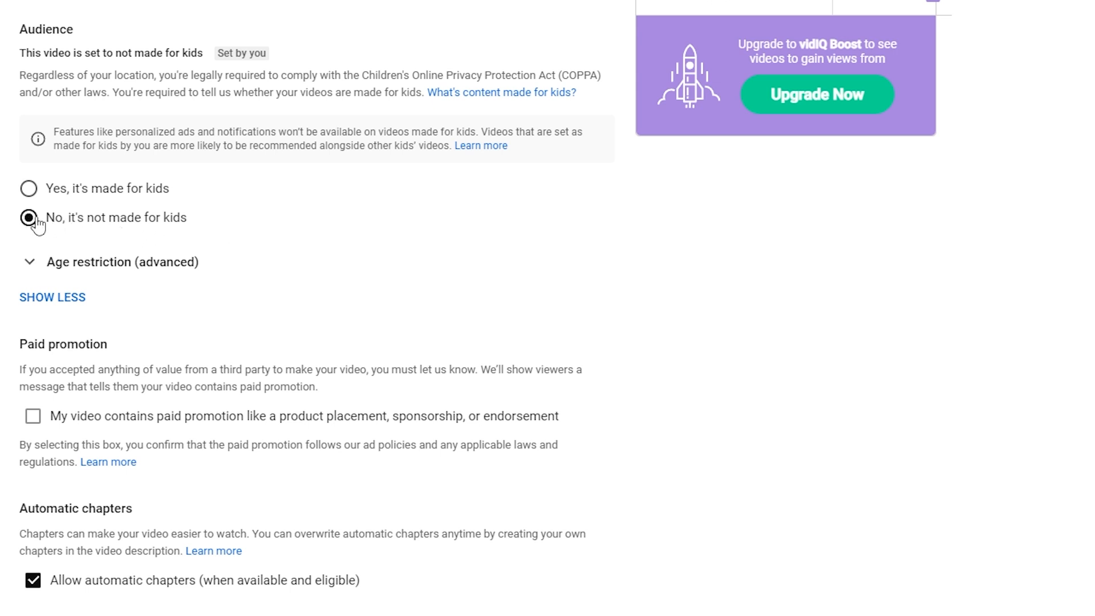
pyautogui.scroll(-3, 121, 231)
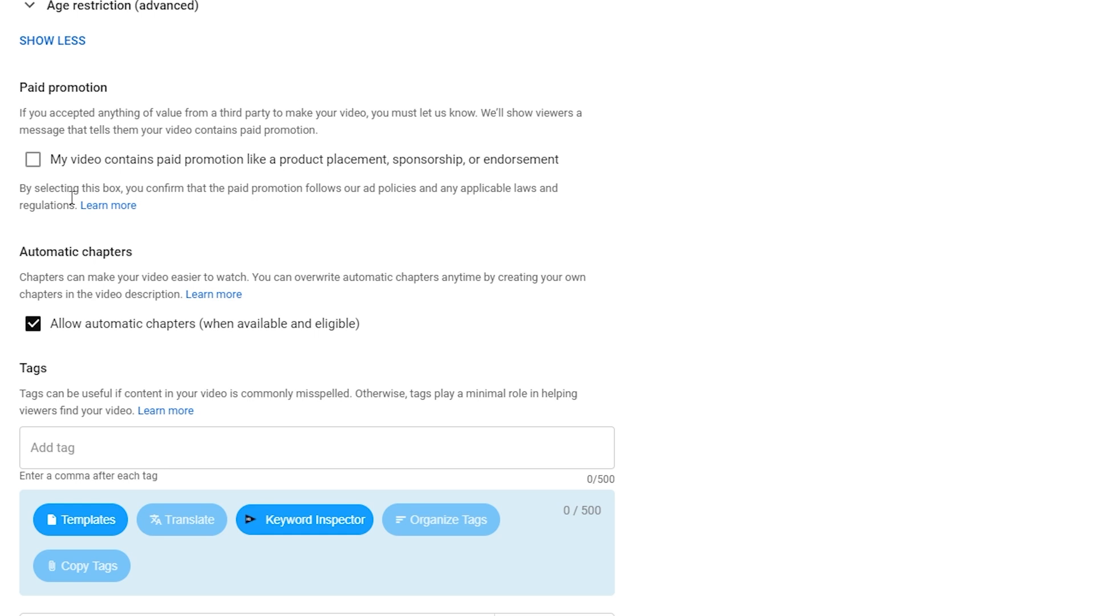
pyautogui.scroll(-3, 628, 316)
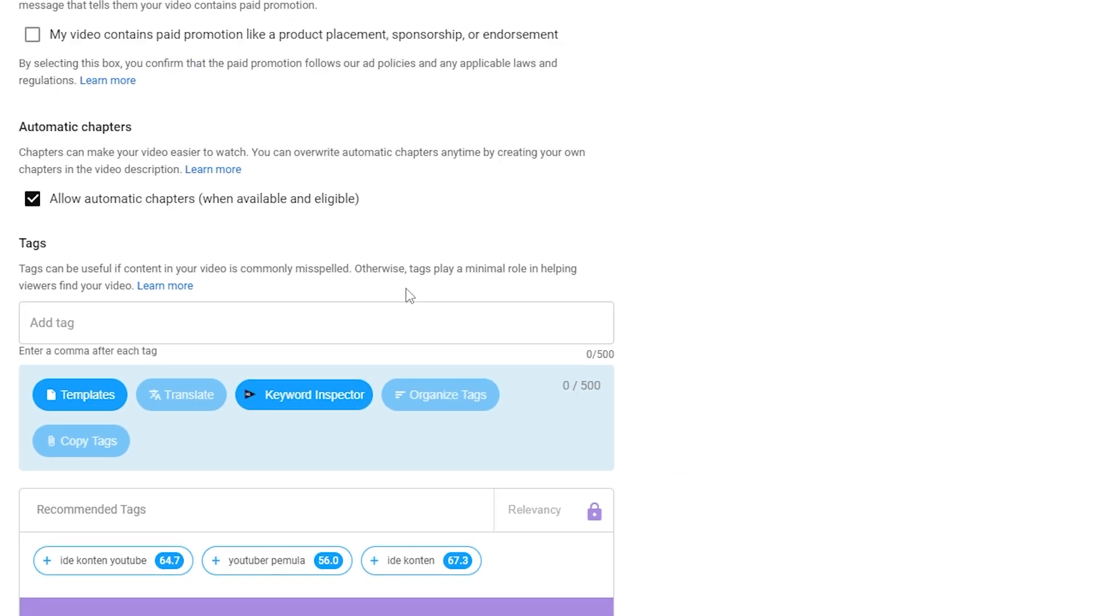
pyautogui.scroll(-7, 542, 160)
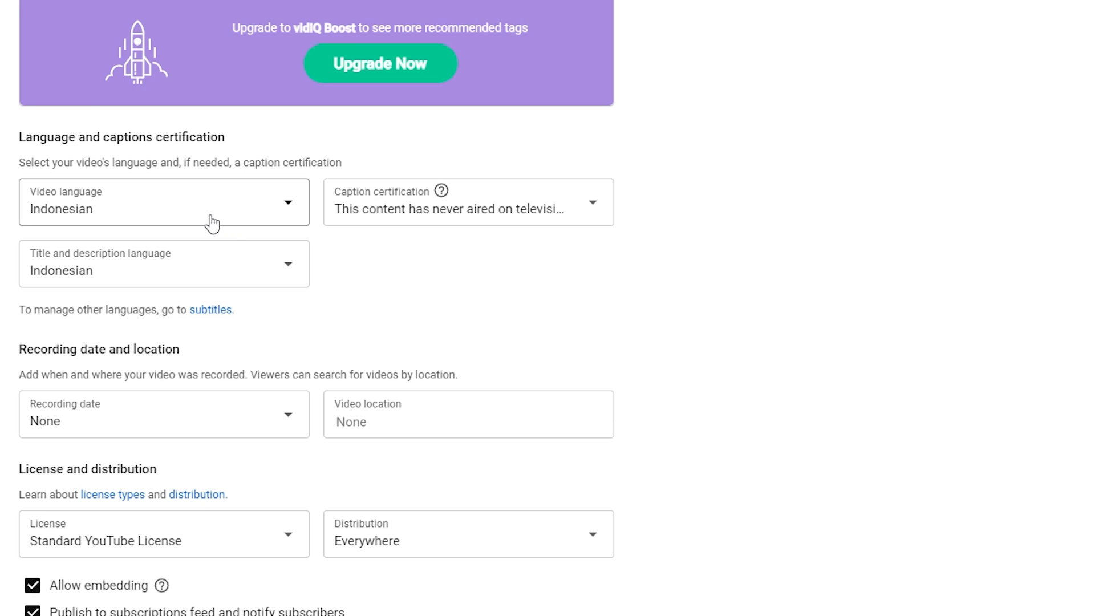
pyautogui.scroll(-4, 643, 335)
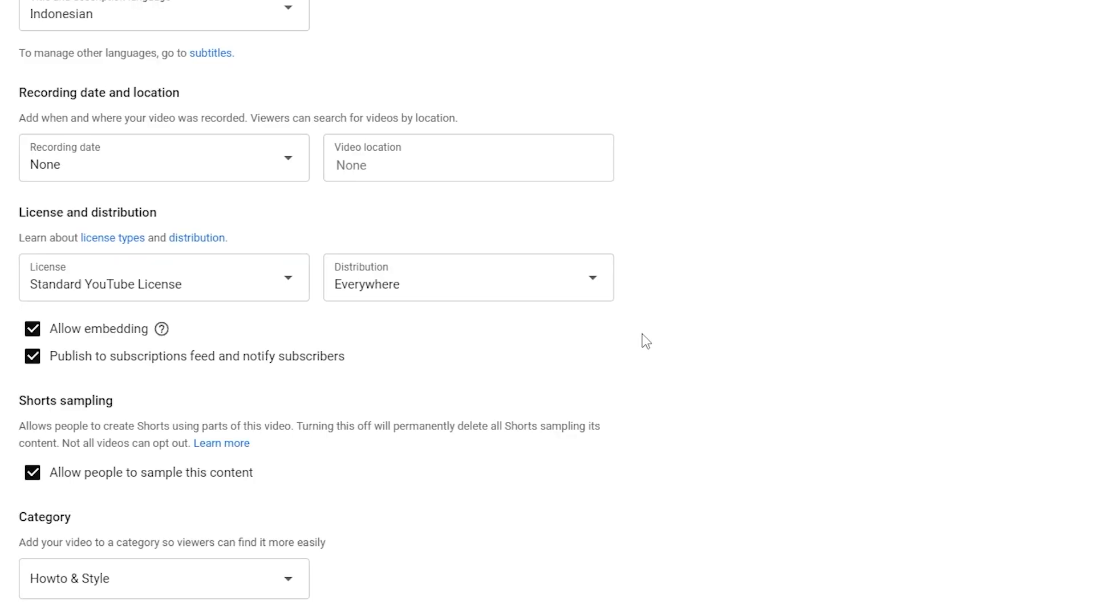
pyautogui.click(285, 578)
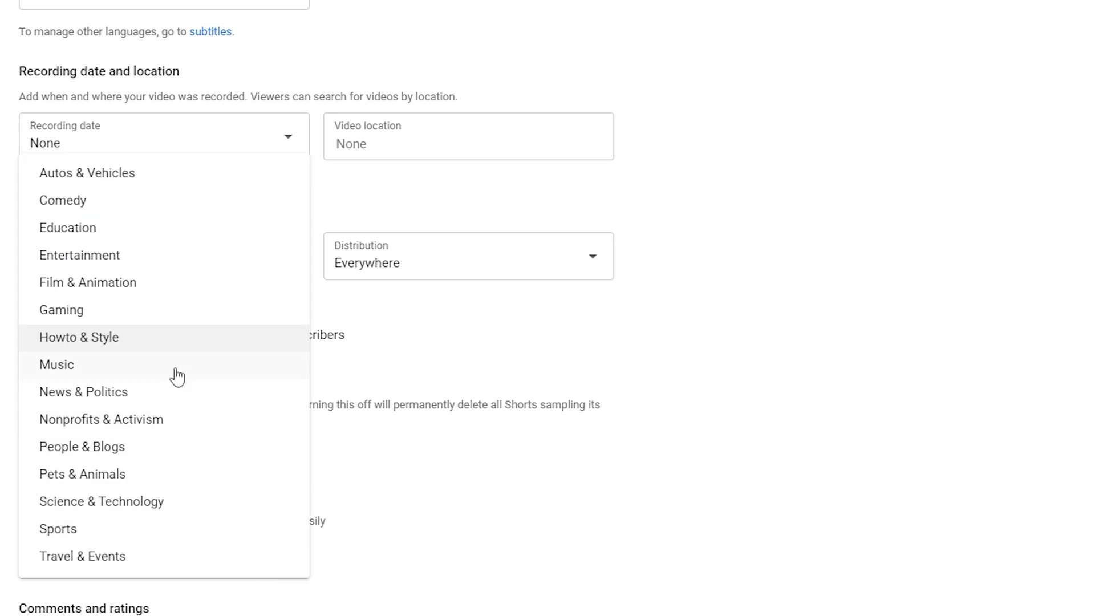
pyautogui.click(170, 343)
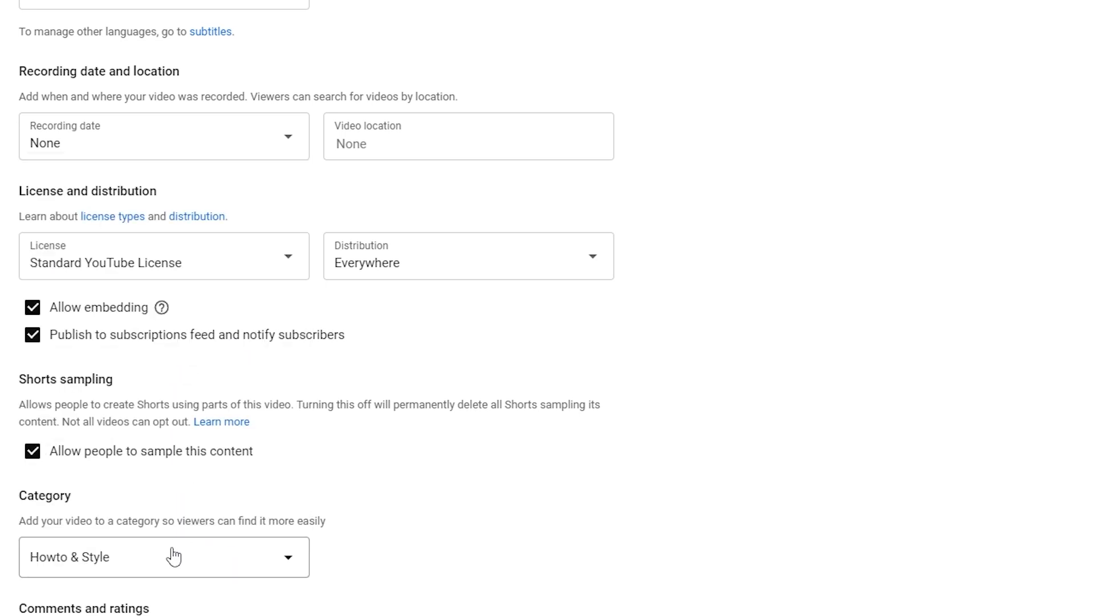
# Step: Change the video's category to Gaming and search for a game title with "ragn"
pyautogui.click(170, 564)
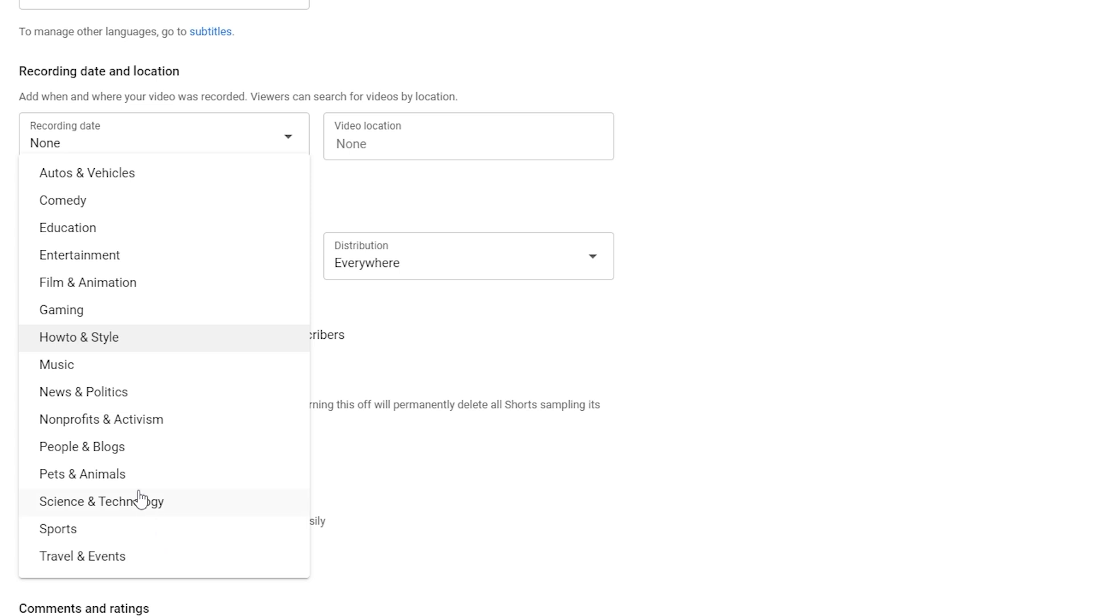
pyautogui.click(129, 315)
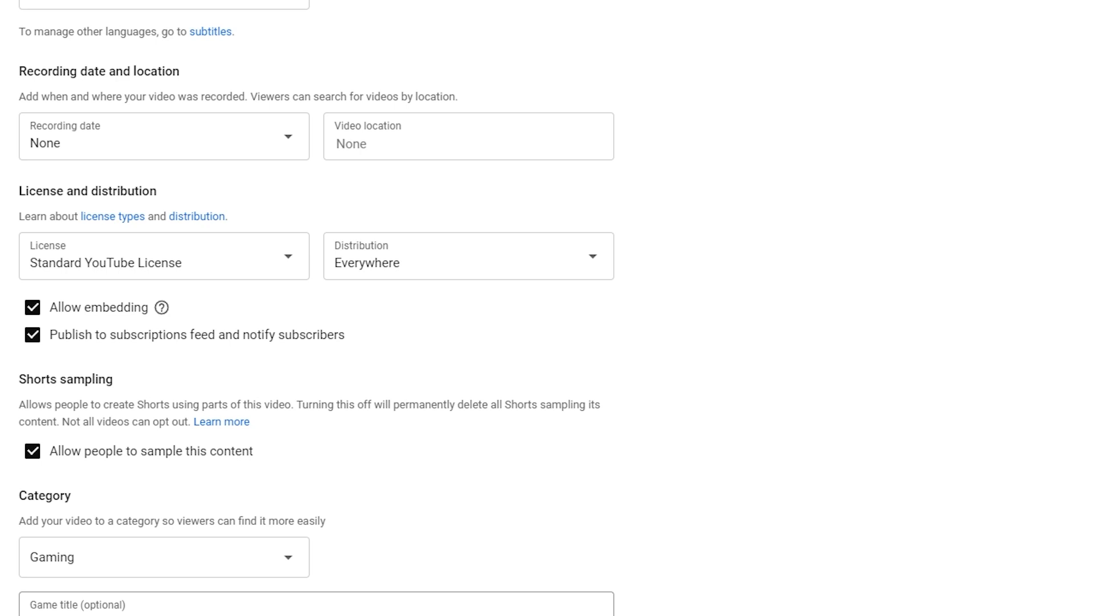
pyautogui.write('ragn')
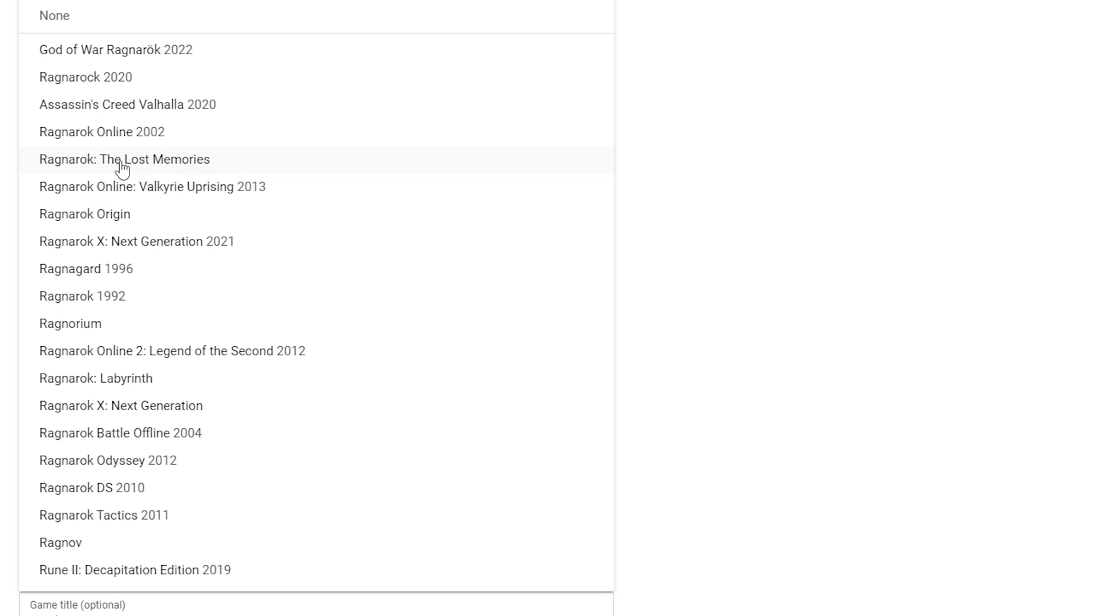
pyautogui.click(209, 565)
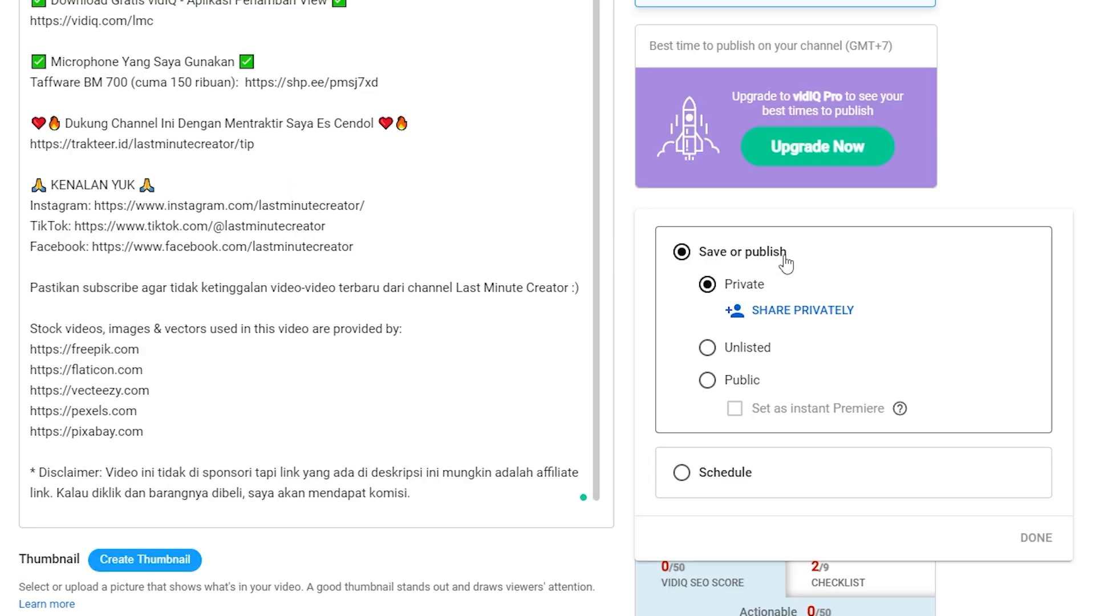
# Step: Change the video's visibility to a scheduled publication on Mar 29, 2022 at 8:00 AM
pyautogui.click(738, 478)
pyautogui.click(820, 357)
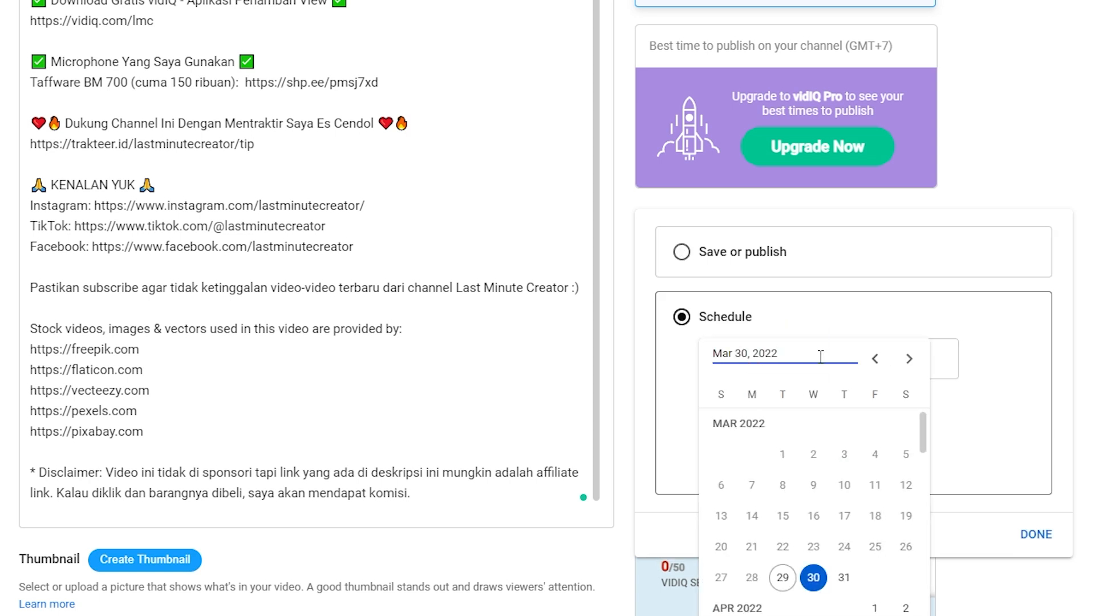
pyautogui.click(782, 577)
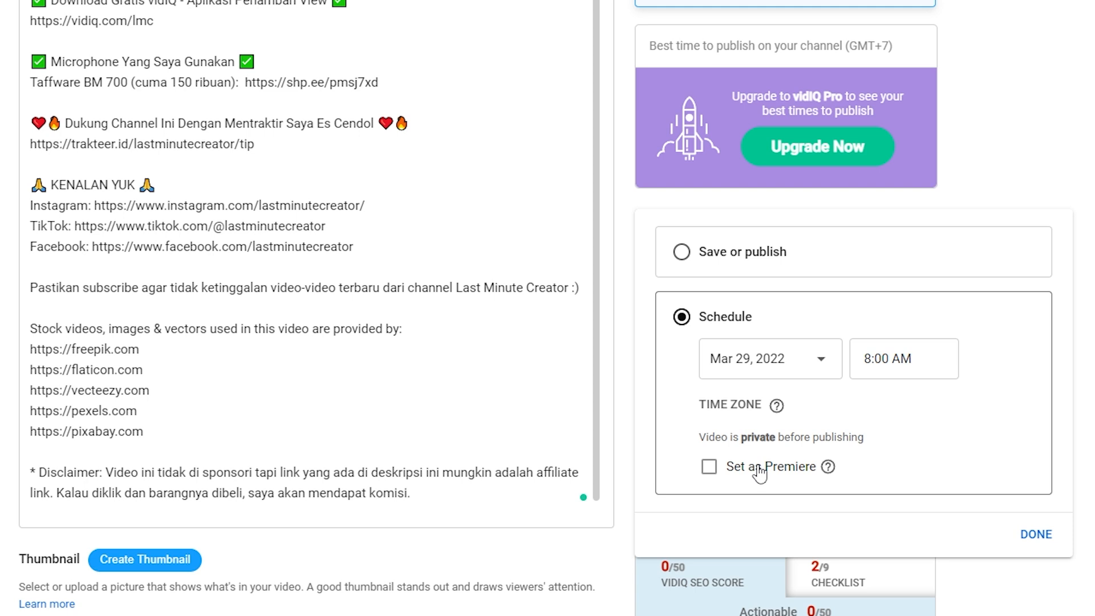
pyautogui.click(1033, 536)
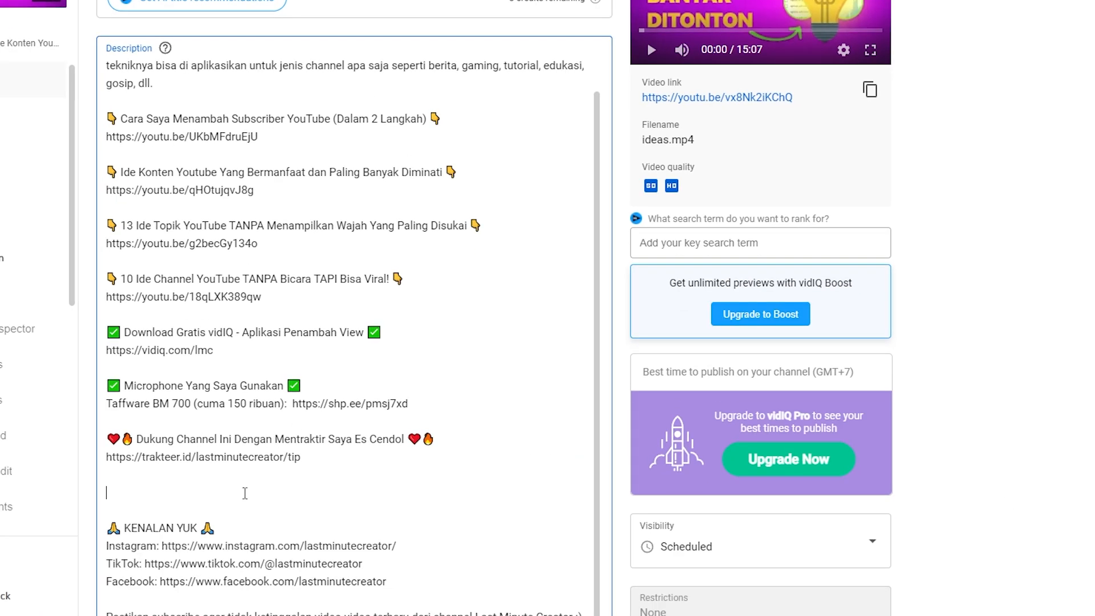
# Step: Add chapter timestamps above KENALAN YUK in the description, from "00:00 Metode #1" through "14:26 Metode #21" to "14:56 BONUS TIPS"
pyautogui.click(245, 492)
pyautogui.write('00:00 Metode #1 01:10 Metode #2 01:52 Metode #3 02:40 Metode #4 03:01 Metode #5 04:13 Metode #6 04:44 Metode #7 05:00 Metode #8 06:05 Metode #9 06:58 Metode #10 07:52 Metode #11 08:49 Metode #12 09:35 Metode #13 10:20 Metode #14 11:04 Metode #15 11:56 Metode #16 12:28 Metode #17 12:48 Metode #18 13:20 Metode #19 13:47 Metode #20 14:26 Metode #21 14:56 BONUS TIPS')
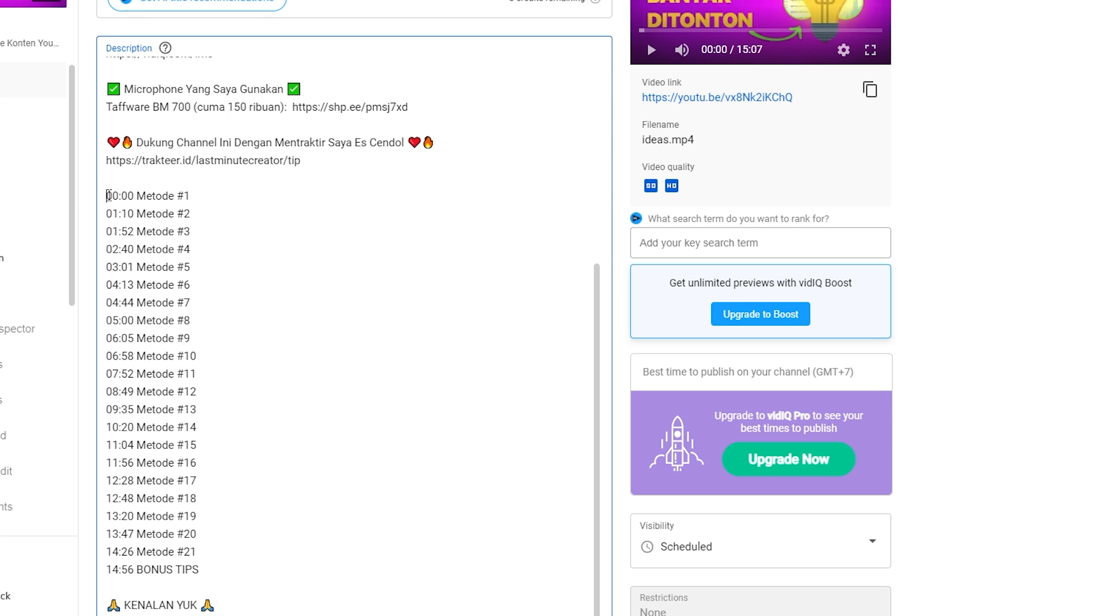
pyautogui.moveTo(108, 196); pyautogui.dragTo(197, 196)
pyautogui.click(137, 197)
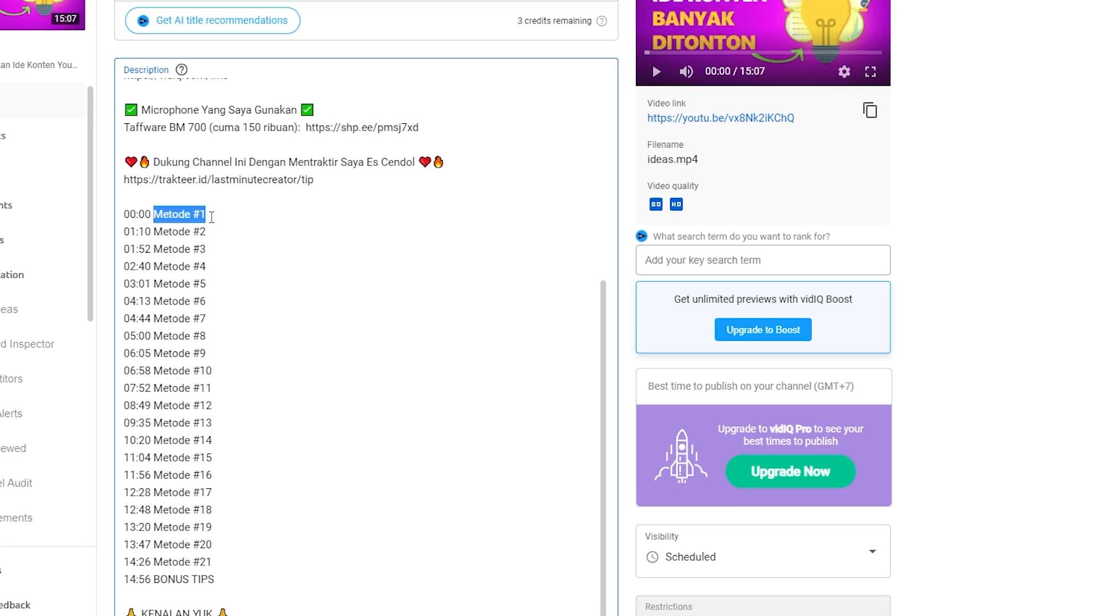
pyautogui.click(836, 0)
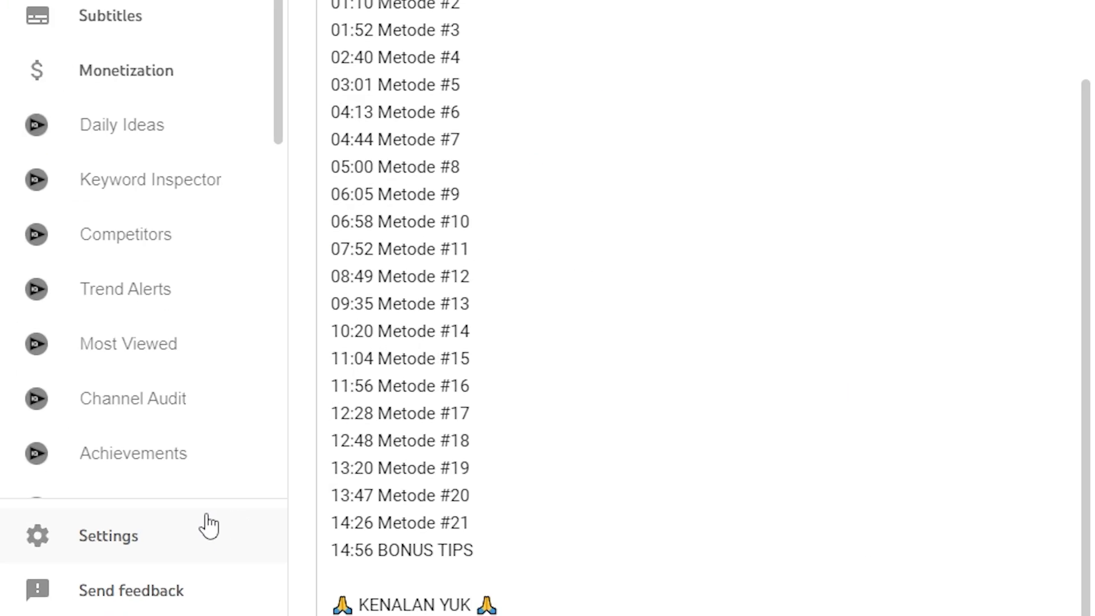
# Step: Remove the "Dukung Channel Ini" heading and its link from the default upload description in the channel settings, and save
pyautogui.click(105, 537)
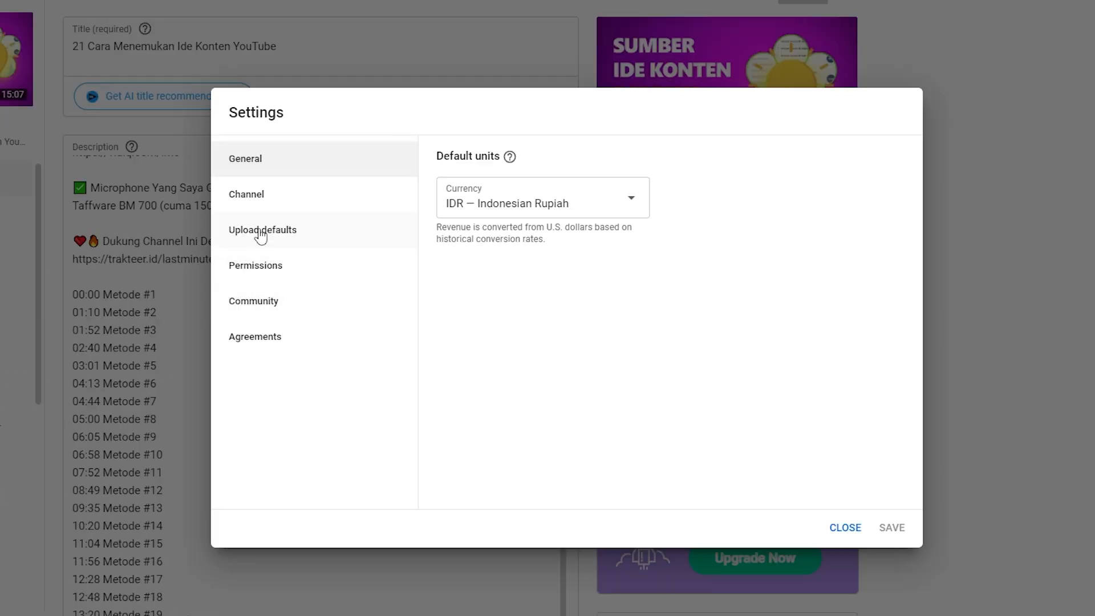
pyautogui.click(330, 165)
pyautogui.moveTo(447, 365); pyautogui.dragTo(660, 375)
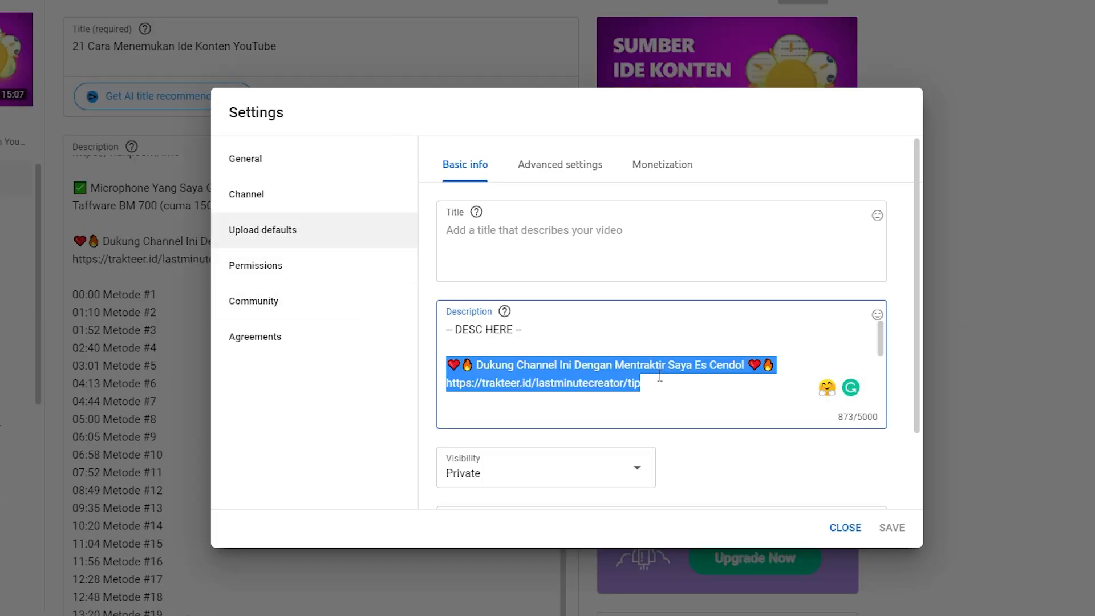
pyautogui.press('BackSpace')
pyautogui.scroll(-2, 699, 361)
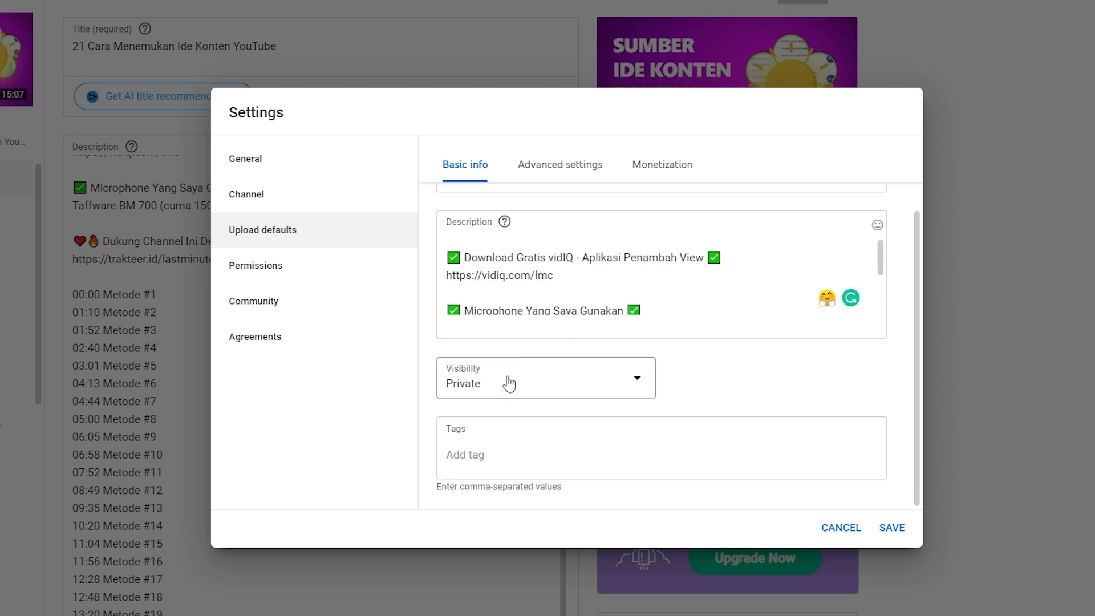
pyautogui.click(893, 528)
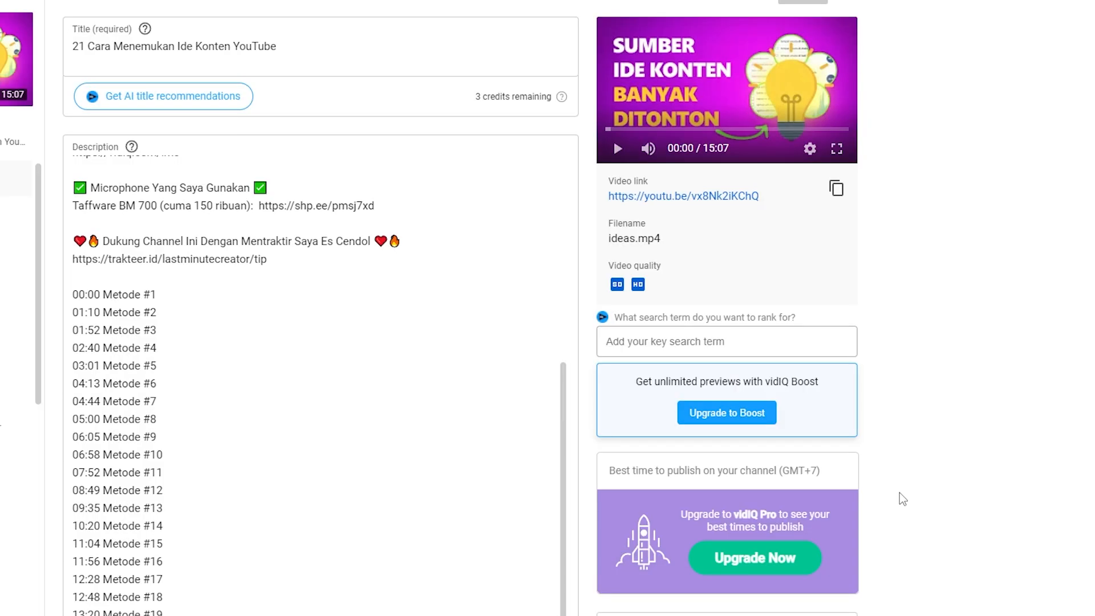